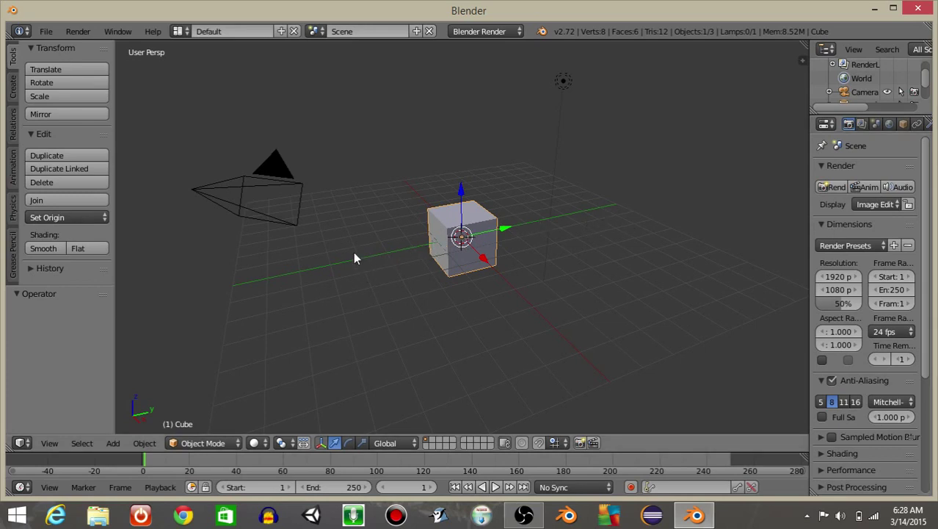
# Step: Delete the default lamp, camera and cube to leave the scene empty
pyautogui.rightClick(556, 85)
pyautogui.press('x')
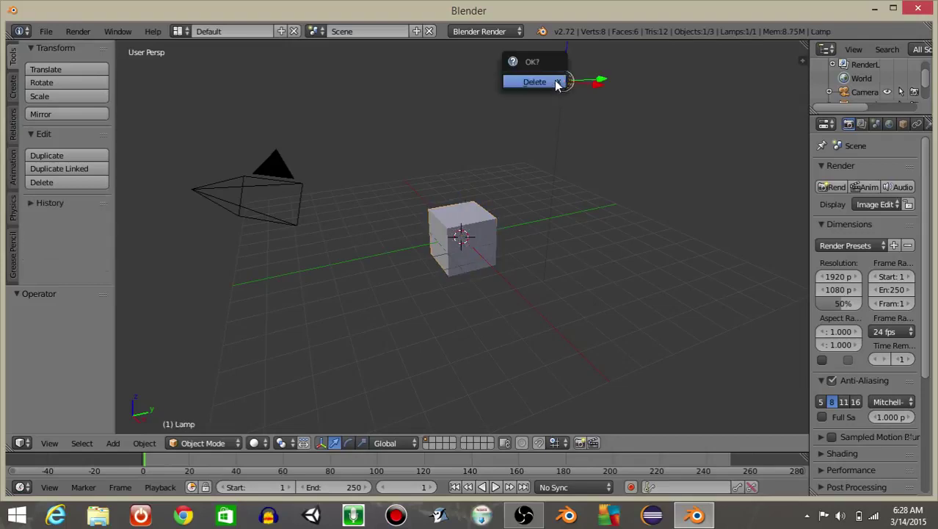
pyautogui.click(554, 80)
pyautogui.rightClick(237, 189)
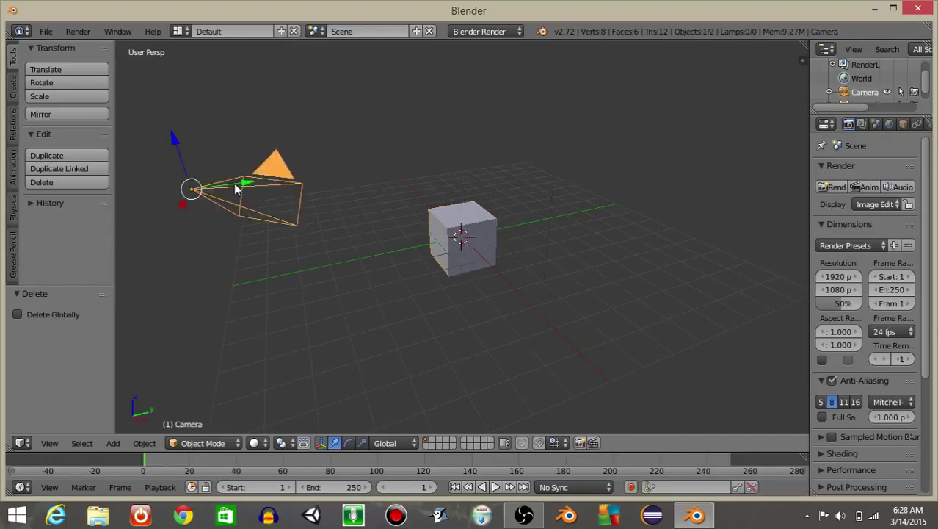
pyautogui.press('x')
pyautogui.click(235, 183)
pyautogui.rightClick(451, 233)
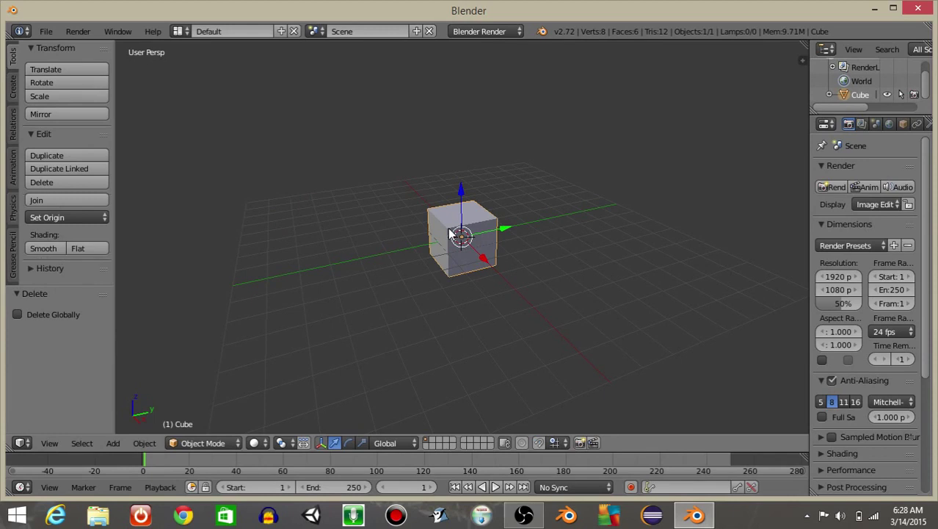
pyautogui.press('x')
pyautogui.click(451, 233)
# Step: Find the Add Surface Sphere command through the operator search and add a surface sphere at the origin
pyautogui.press('space')
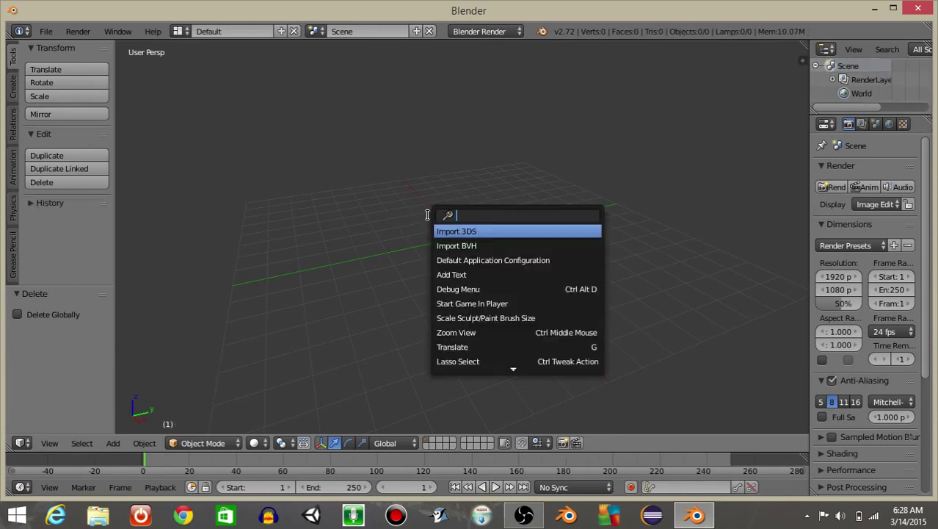
pyautogui.write('ass')
pyautogui.press('BackSpace')
pyautogui.press('BackSpace')
pyautogui.press('BackSpace')
pyautogui.write('d')
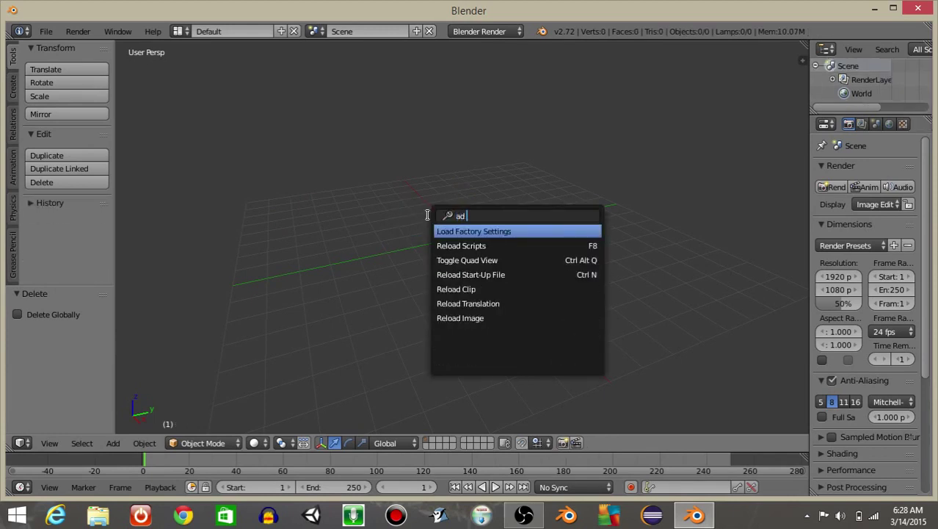
pyautogui.press('BackSpace')
pyautogui.press('BackSpace')
pyautogui.write('dd sur')
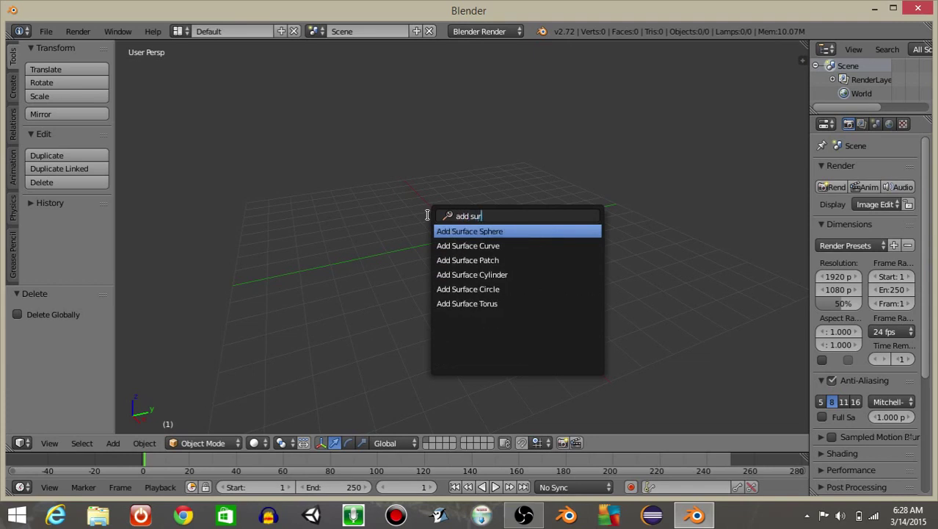
pyautogui.click(464, 232)
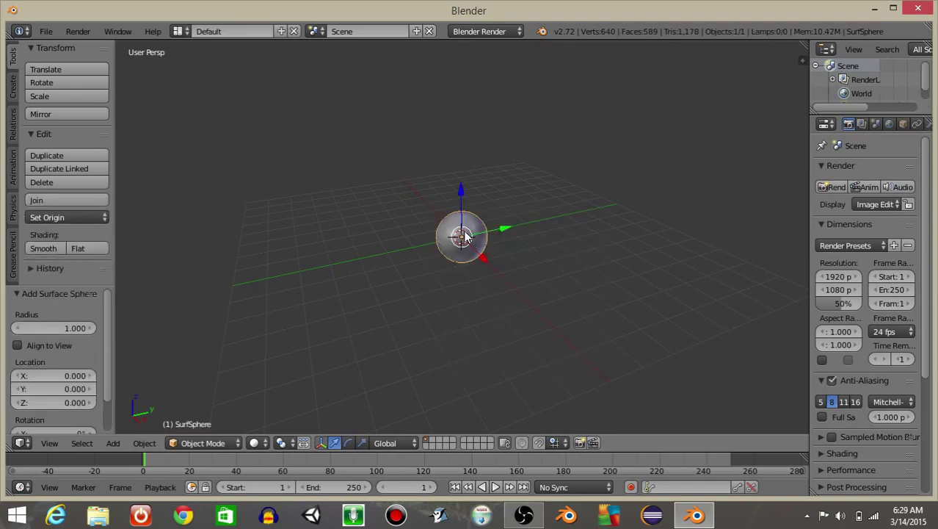
# Step: Convert the surface sphere to a mesh and scale it along the Y axis by about 2.38
pyautogui.hotkey('alt', 'c')
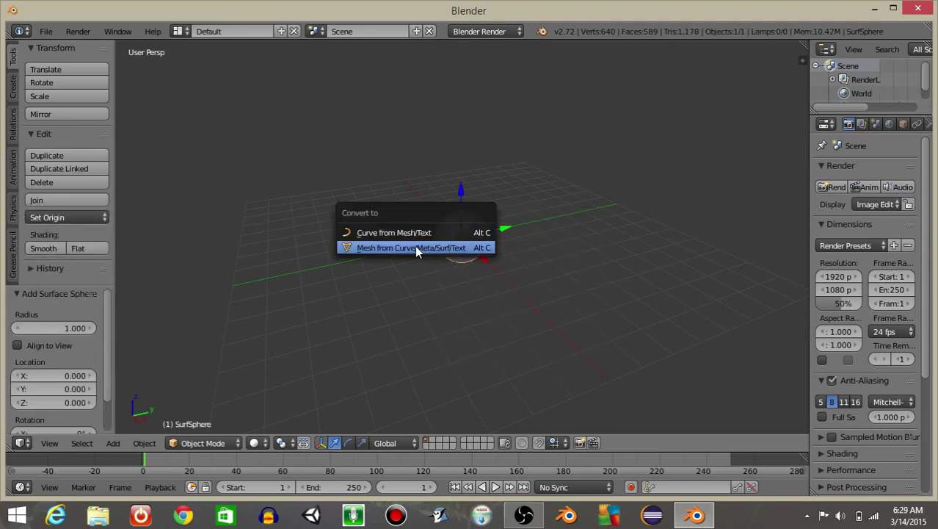
pyautogui.click(416, 248)
pyautogui.moveTo(555, 200); pyautogui.dragTo(528, 259, button='middle')
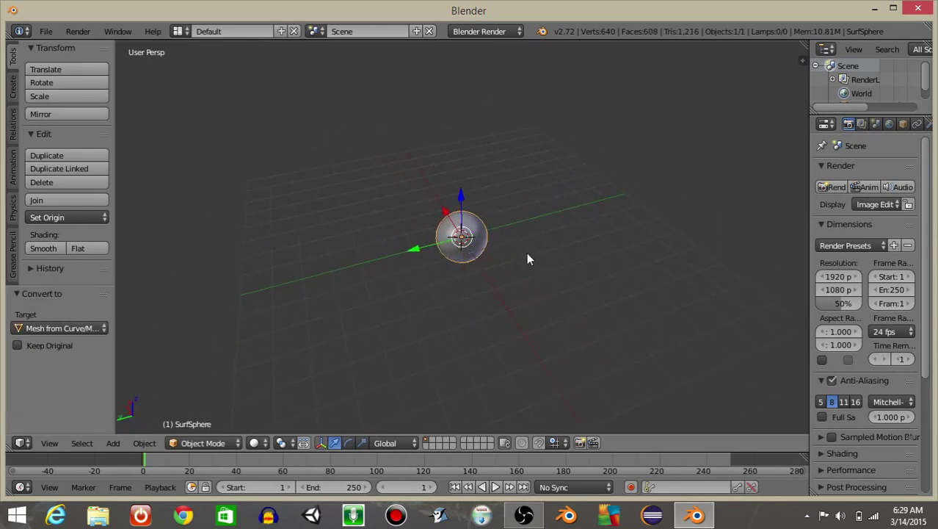
pyautogui.press('s')
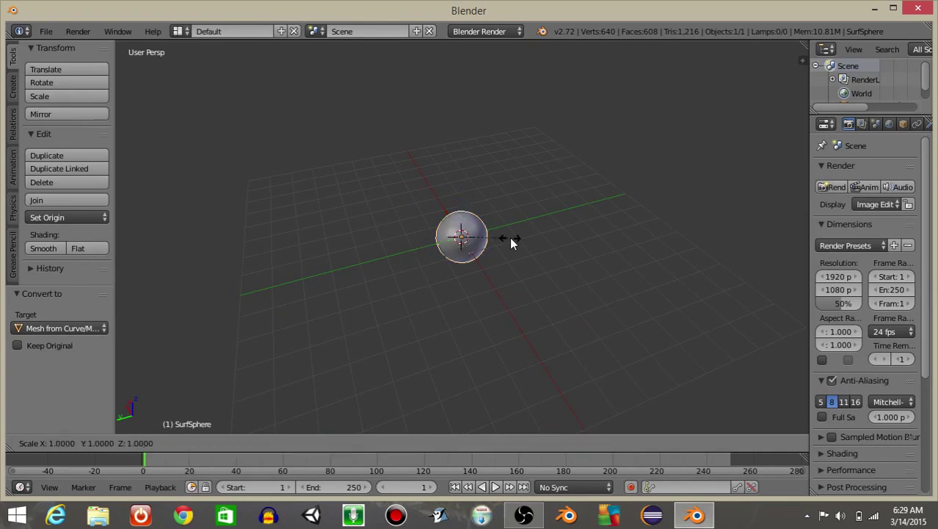
pyautogui.press('y')
pyautogui.click(578, 235)
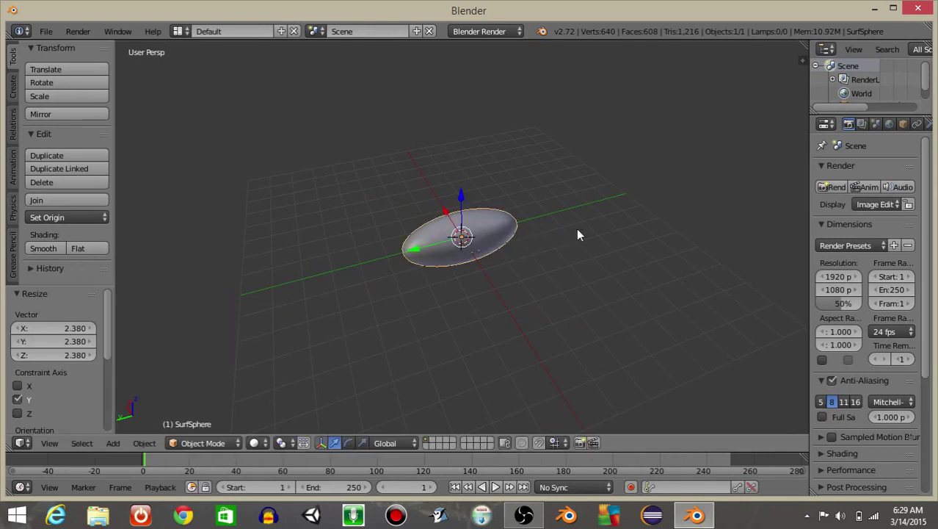
# Step: Duplicate the stretched sphere twice and place the copies along the Y axis, one overlapping each end of the original
pyautogui.hotkey('shift', 'd')
pyautogui.rightClick(578, 235)
pyautogui.hotkey('shift', 'd')
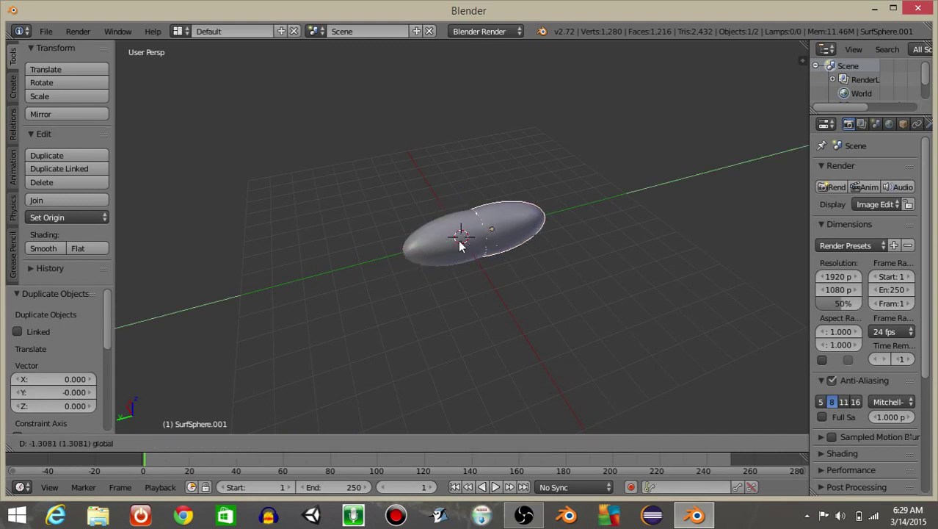
pyautogui.click(494, 228)
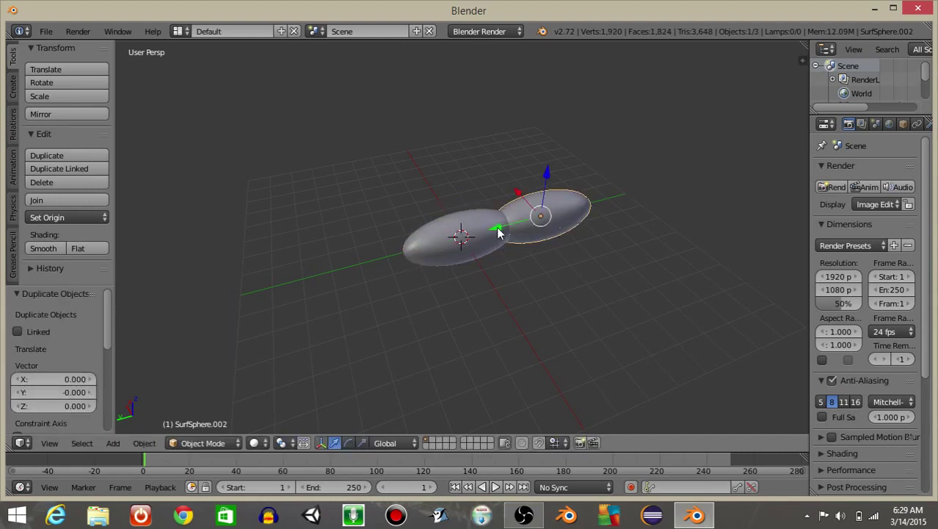
pyautogui.moveTo(497, 229); pyautogui.dragTo(328, 277)
# Step: Duplicate the end segment along Y by about 4.18, then duplicate that copy by about -15.25 to extend the opposite end
pyautogui.hotkey('shift', 'd')
pyautogui.press('y')
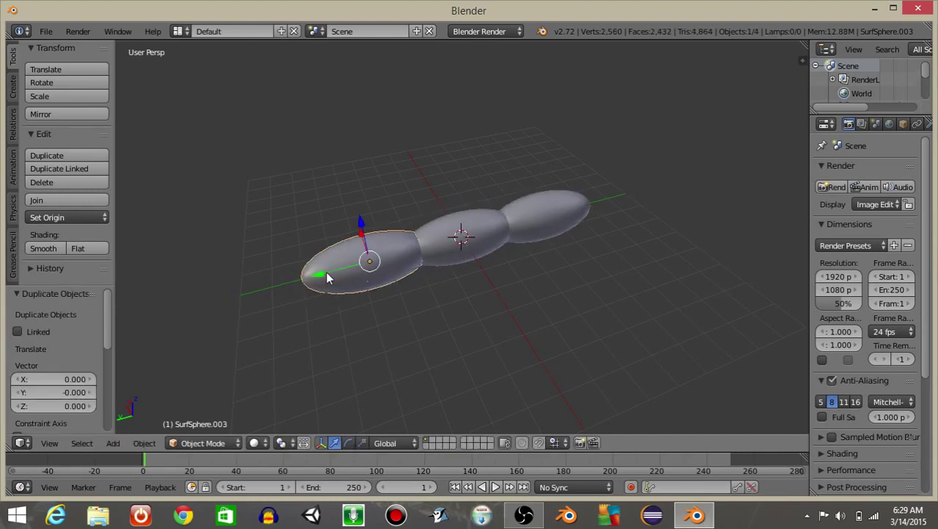
pyautogui.click(200, 315)
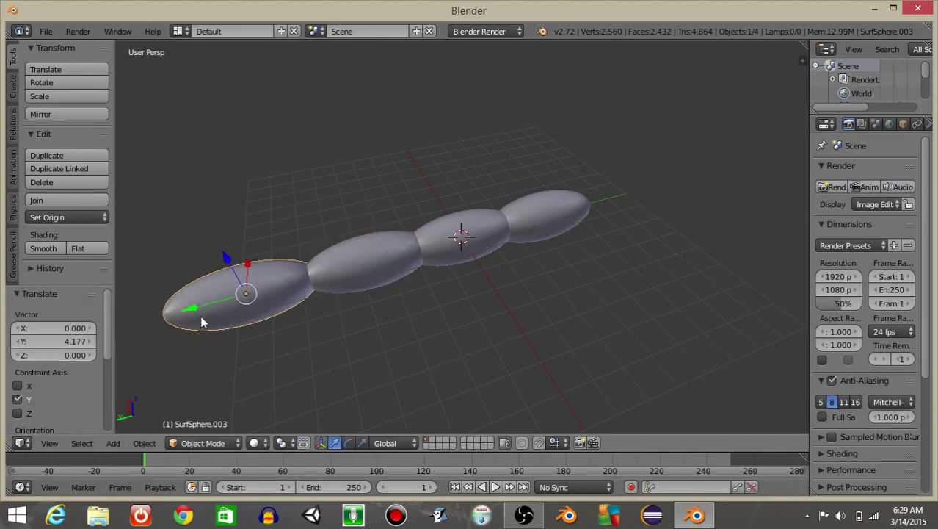
pyautogui.hotkey('shift', 'd')
pyautogui.press('y')
pyautogui.click(573, 247)
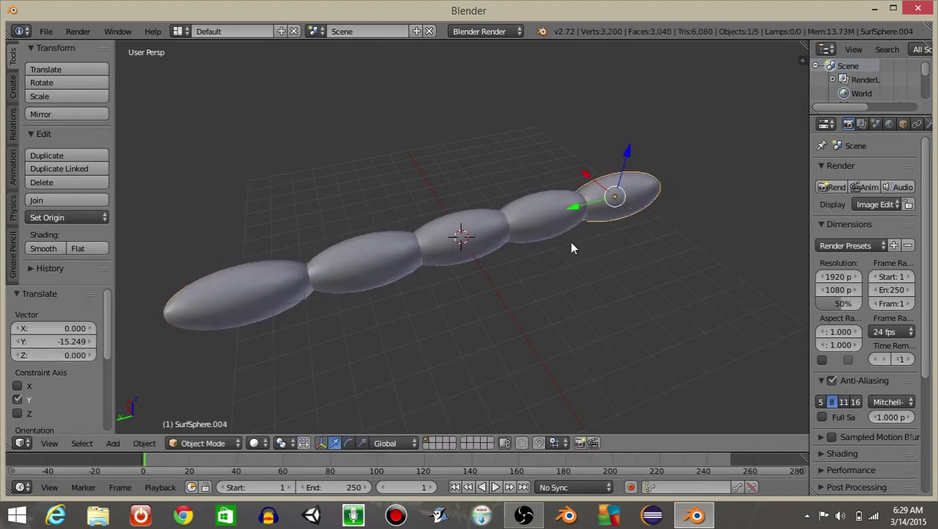
# Step: Select all five overlapping segments and join them into a single mesh object
pyautogui.press('KP_7')
pyautogui.moveTo(534, 208); pyautogui.dragTo(476, 213, button='middle')
pyautogui.scroll(-7, 397, 238)
pyautogui.scroll(7, 397, 234)
pyautogui.press('a')
pyautogui.press('a')
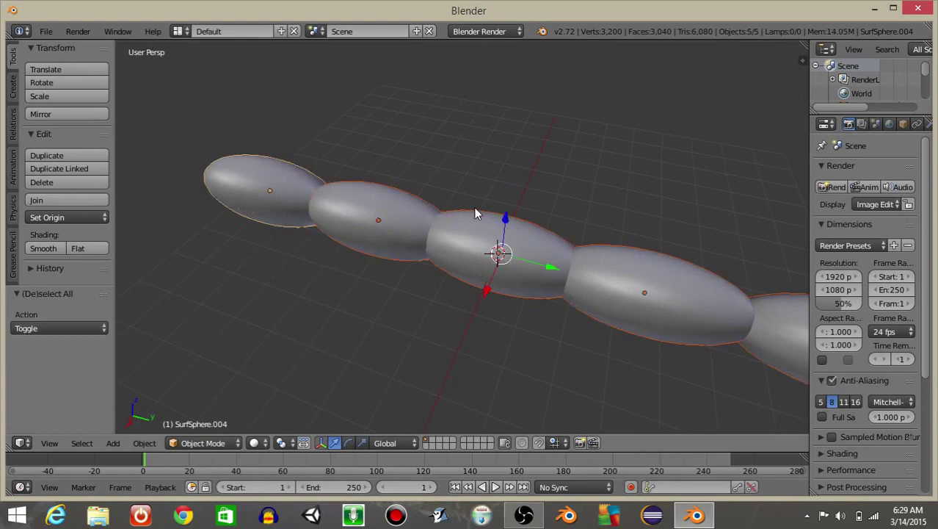
pyautogui.press('KP_Decimal')
pyautogui.press('z')
pyautogui.scroll(-2, 476, 212)
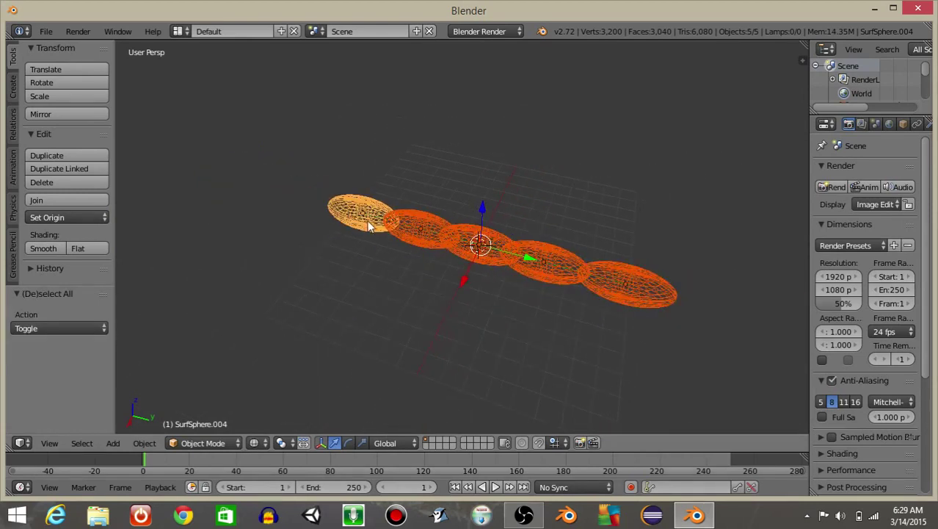
pyautogui.press('z')
pyautogui.scroll(3, 360, 222)
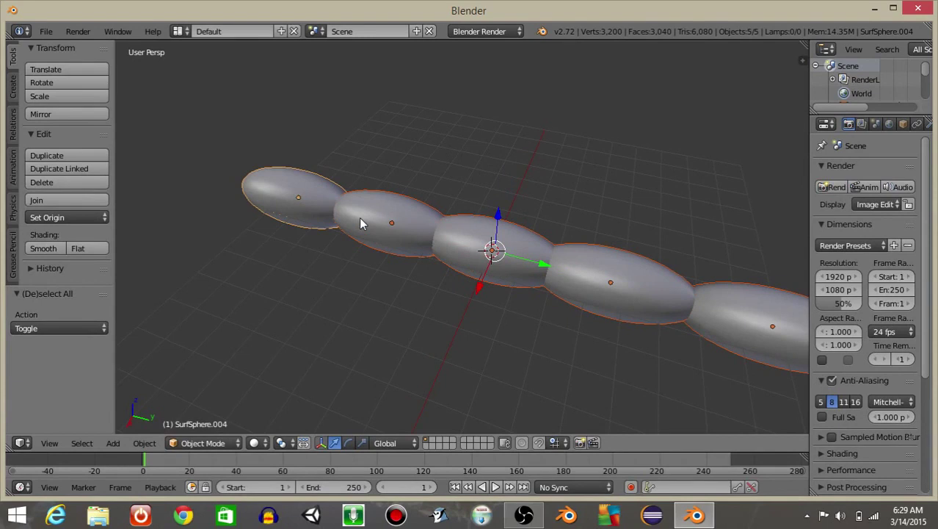
pyautogui.hotkey('ctrl', 'j')
pyautogui.scroll(-2, 359, 217)
pyautogui.scroll(-3, 425, 132)
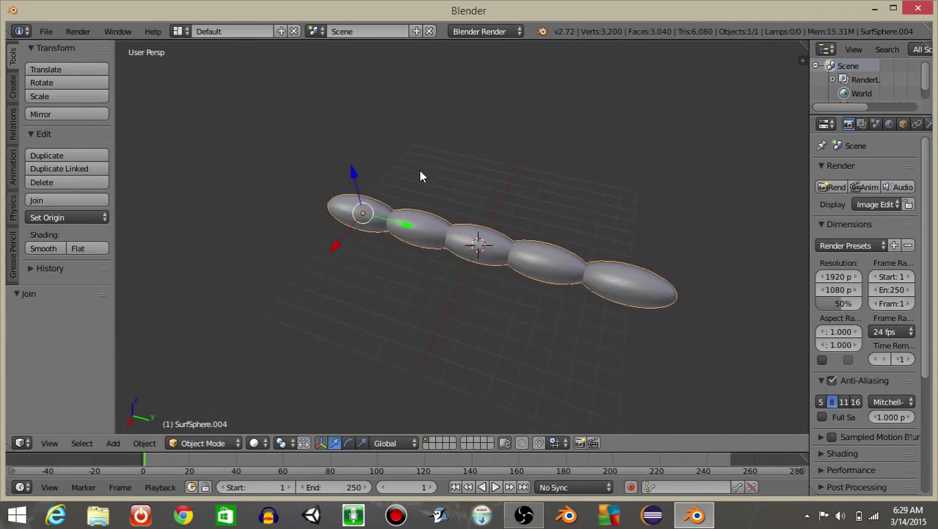
pyautogui.press('a')
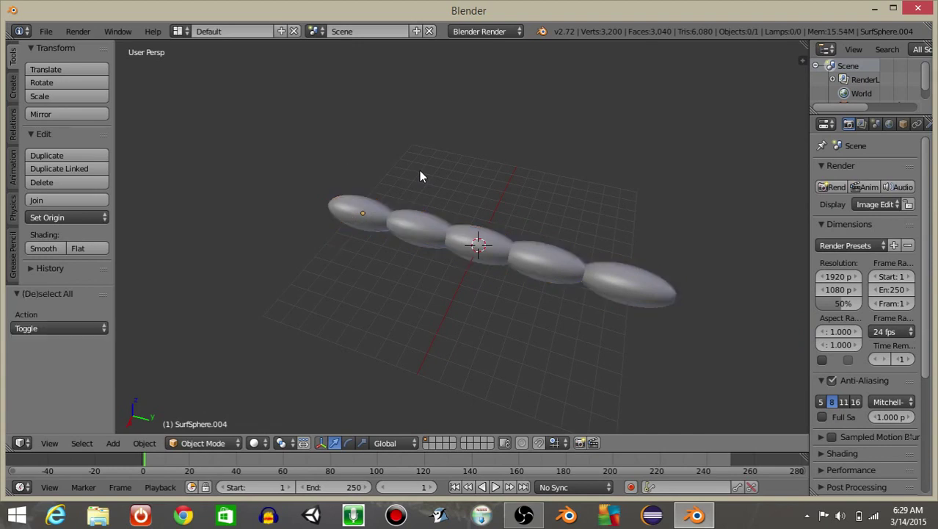
pyautogui.press('a')
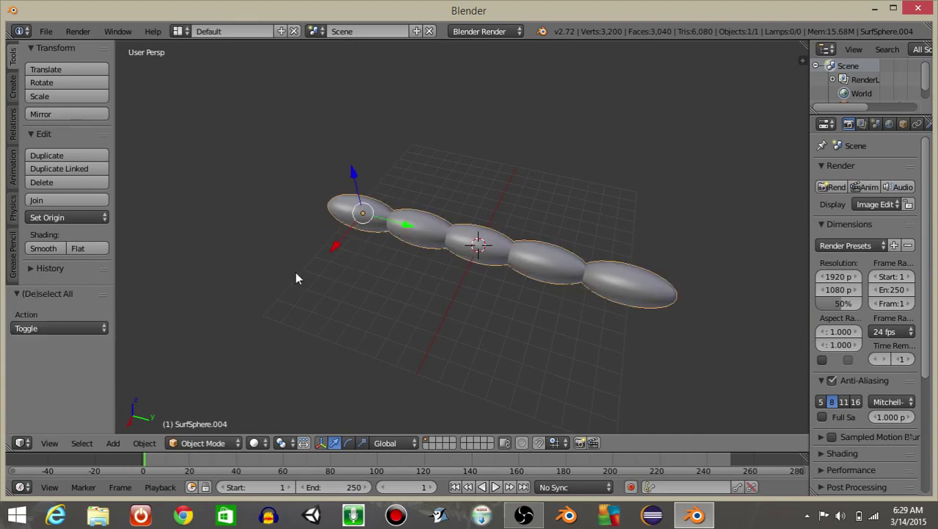
# Step: Rename the joined mesh object as worm in its object properties
pyautogui.moveTo(295, 273); pyautogui.dragTo(404, 298, button='middle')
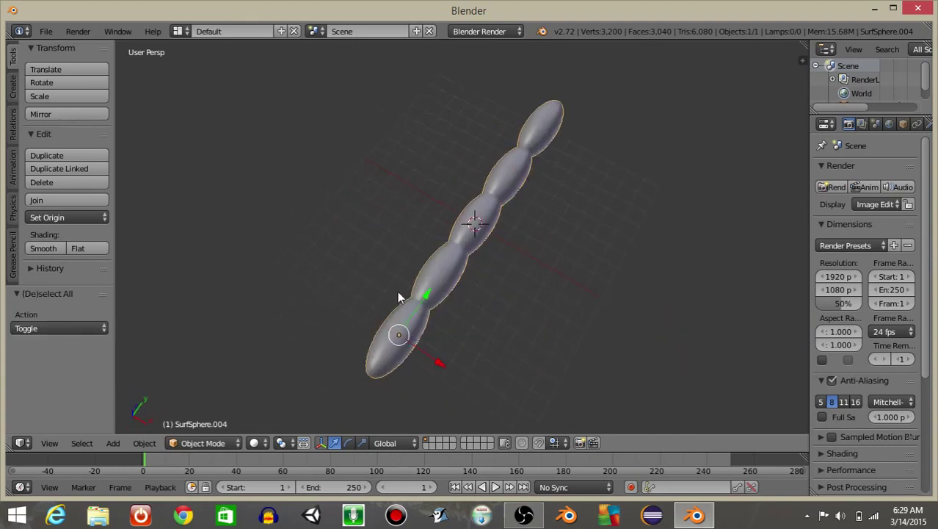
pyautogui.press('KP_7')
pyautogui.moveTo(502, 398); pyautogui.dragTo(418, 289, button='middle')
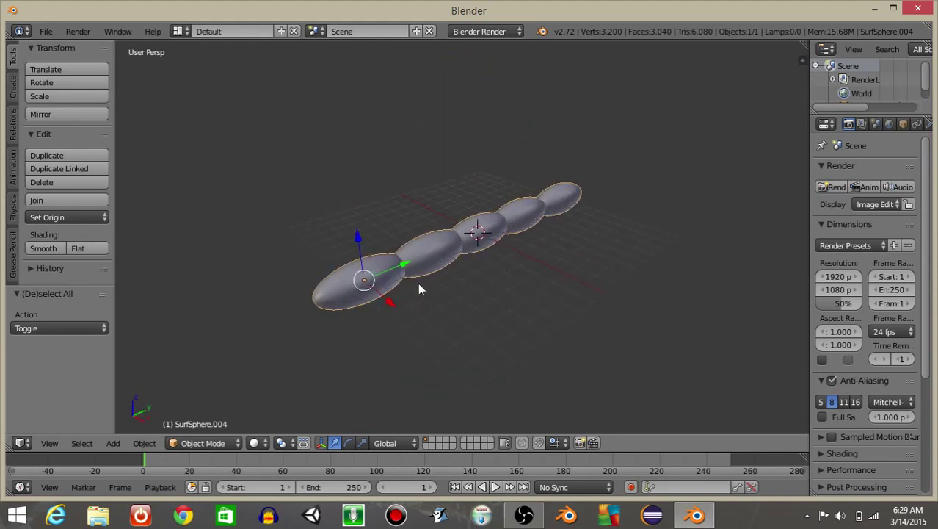
pyautogui.scroll(5, 407, 243)
pyautogui.scroll(-3, 440, 242)
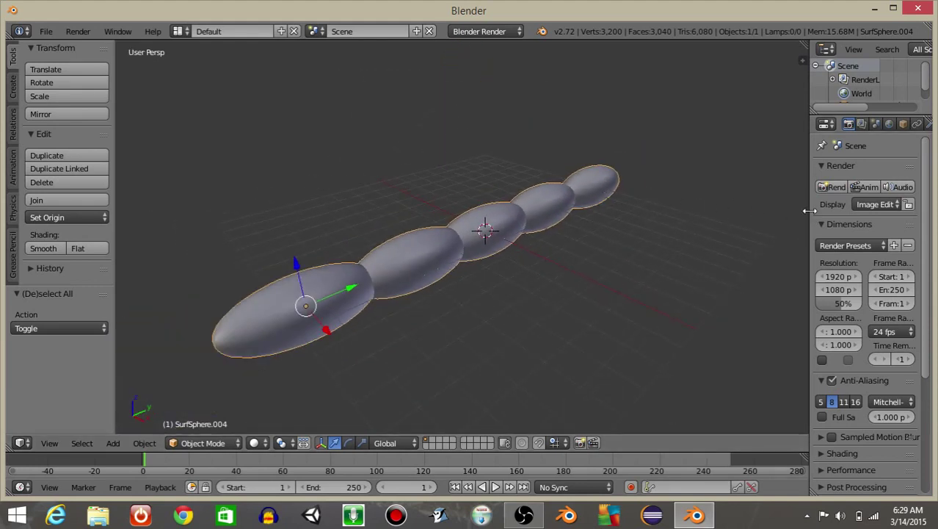
pyautogui.moveTo(809, 211); pyautogui.dragTo(534, 220)
pyautogui.click(624, 125)
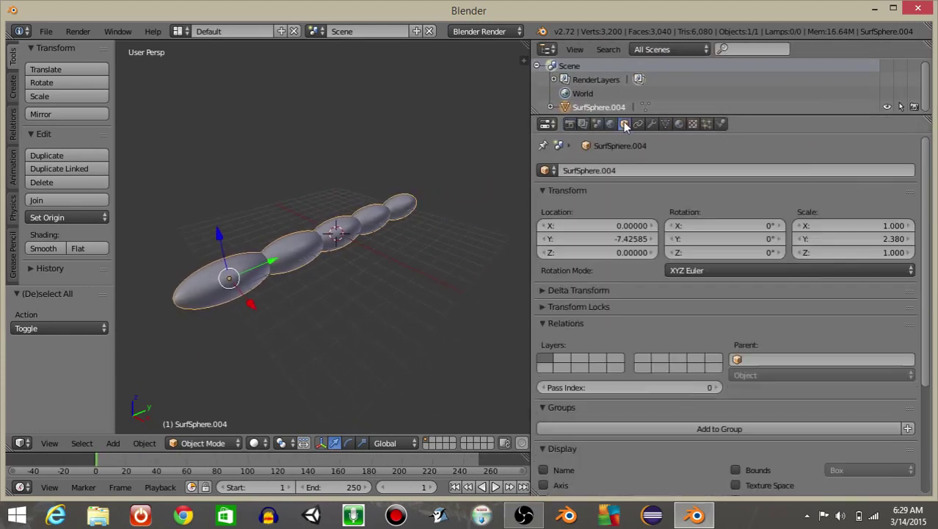
pyautogui.click(601, 170)
pyautogui.write('worm')
pyautogui.press('Return')
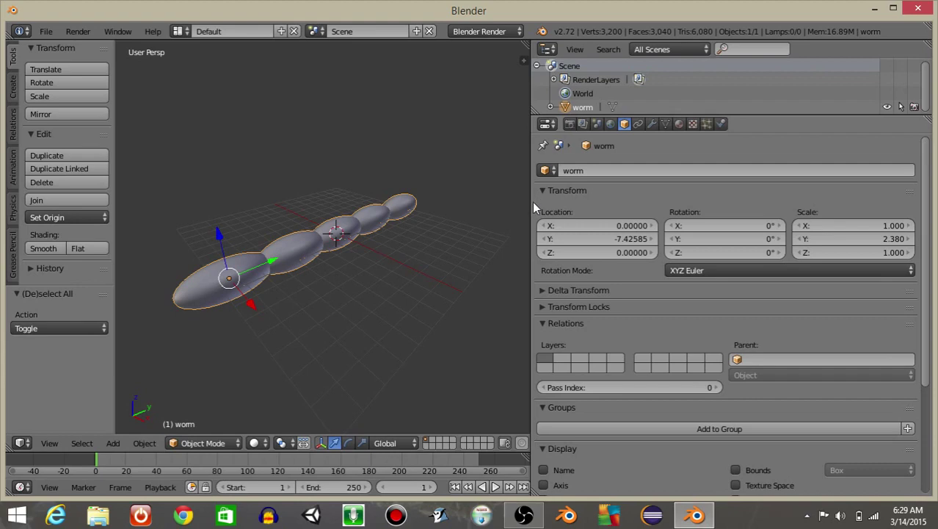
pyautogui.moveTo(531, 205); pyautogui.dragTo(714, 207)
# Step: Switch to wireframe shading and snap the 3D cursor to the selected worm's origin in its end segment
pyautogui.moveTo(467, 216)
pyautogui.mouseDown(button='middle')
pyautogui.moveTo(408, 213)
pyautogui.moveTo(376, 173)
pyautogui.moveTo(328, 208)
pyautogui.moveTo(357, 179)
pyautogui.moveTo(321, 230)
pyautogui.mouseUp(button='middle')
pyautogui.press('KP_7')
pyautogui.scroll(-2, 467, 215)
pyautogui.press('z')
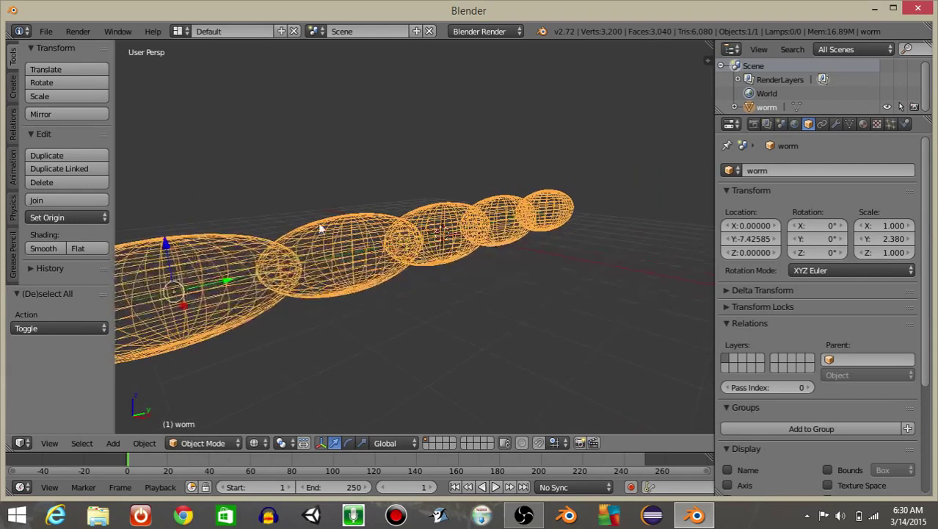
pyautogui.click(145, 443)
pyautogui.moveTo(177, 324)
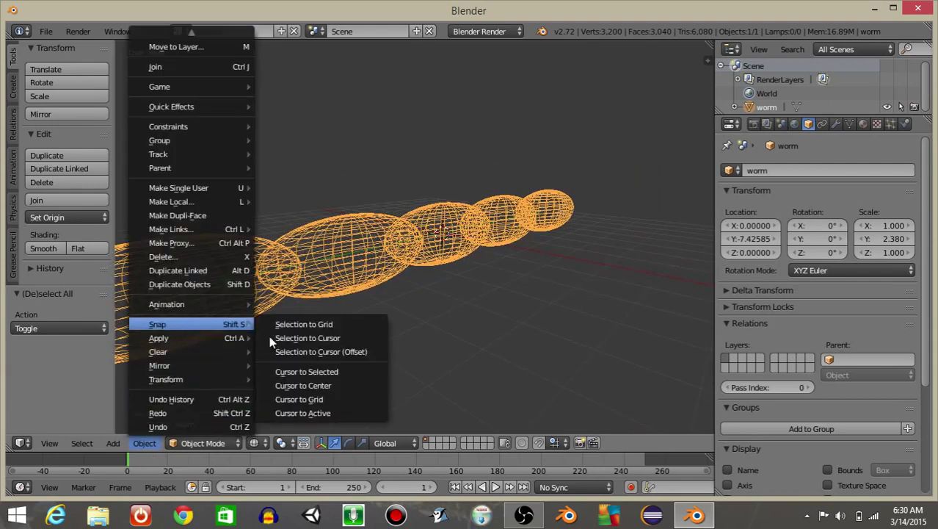
pyautogui.click(299, 371)
pyautogui.press('KP_Decimal')
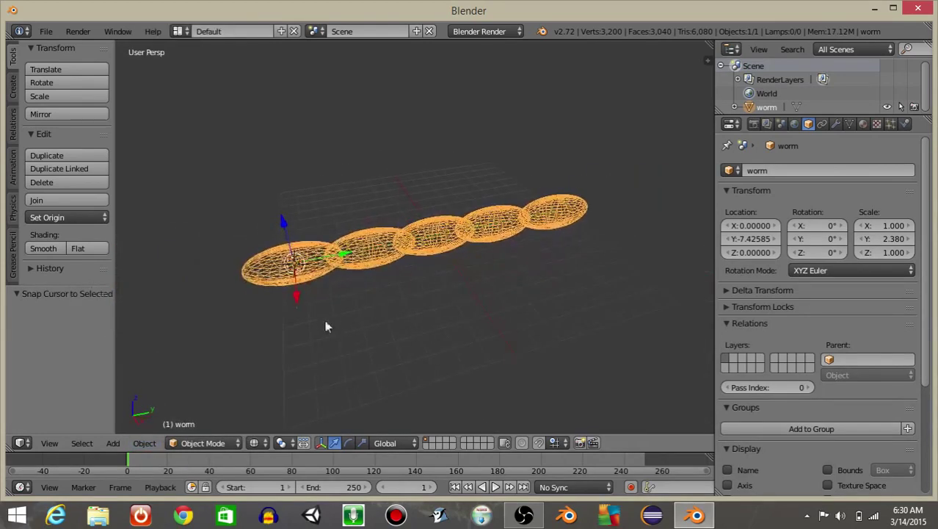
# Step: Add an armature at the 3D cursor inside the worm's end segment
pyautogui.press('space')
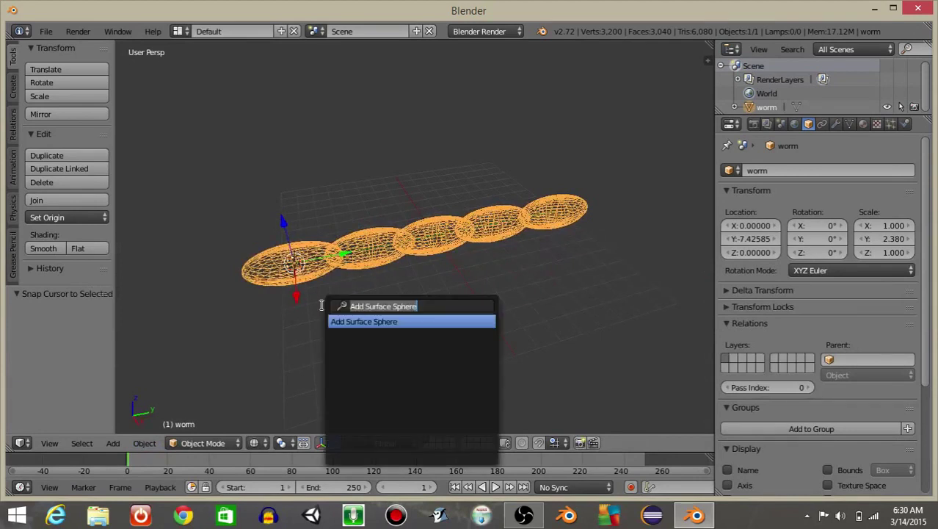
pyautogui.write('add armature')
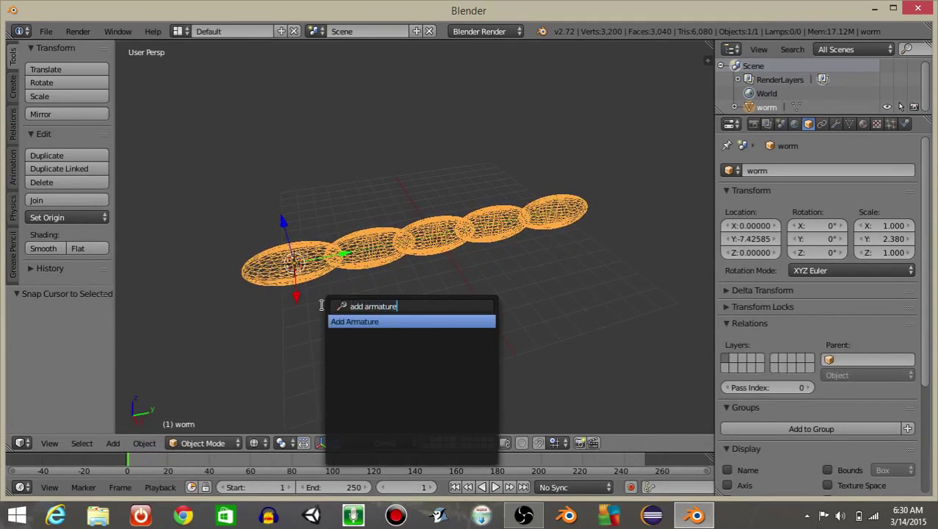
pyautogui.click(348, 322)
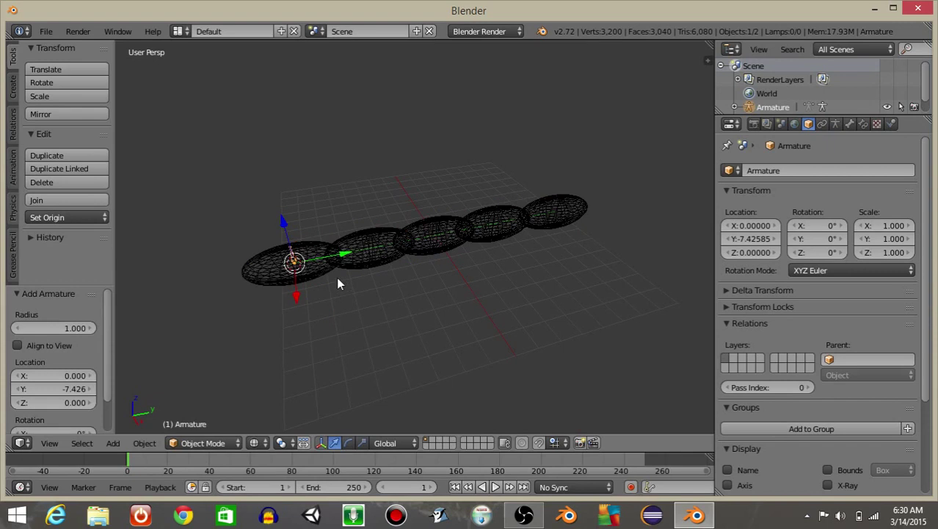
# Step: Return to solid shading and set the armature's display to Envelope with X-Ray enabled
pyautogui.press('KP_3')
pyautogui.press('z')
pyautogui.keyDown('shift'); pyautogui.moveTo(333, 281); pyautogui.dragTo(414, 276, button='middle'); pyautogui.keyUp('shift')
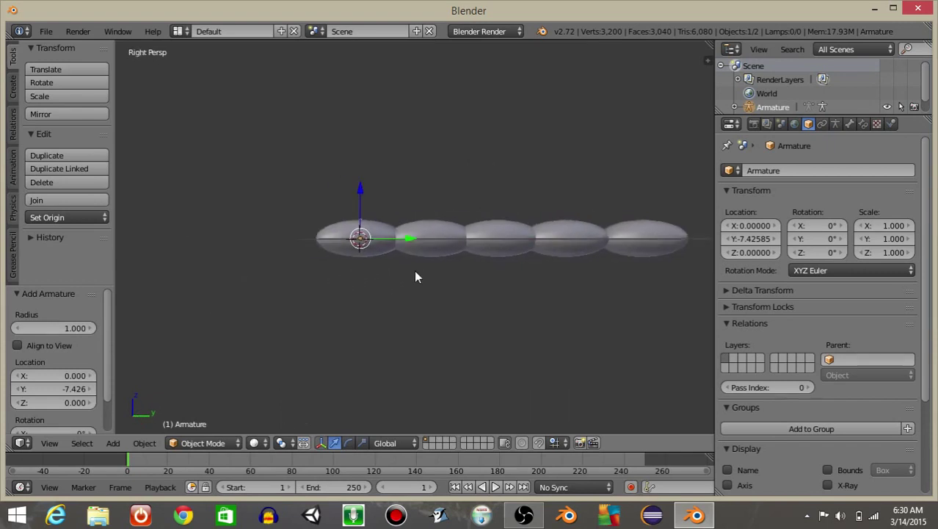
pyautogui.scroll(5, 421, 277)
pyautogui.click(836, 123)
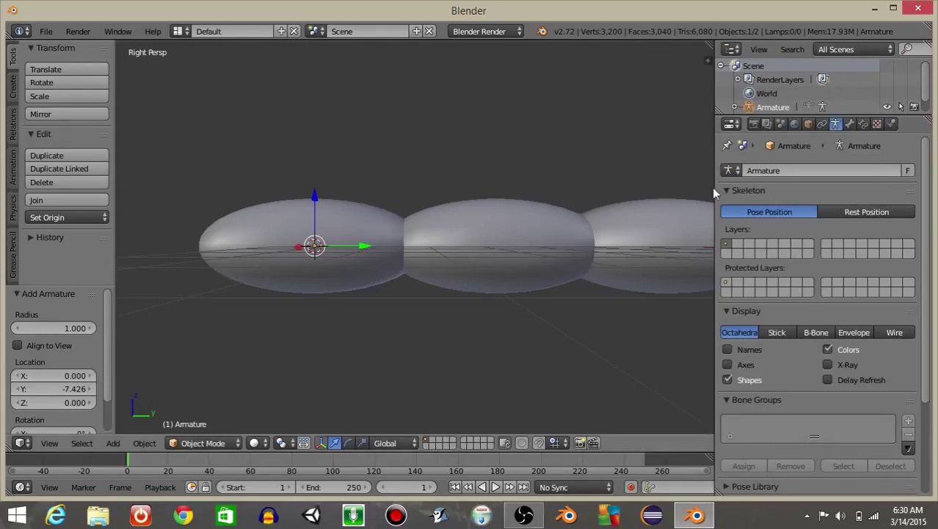
pyautogui.moveTo(714, 187); pyautogui.dragTo(391, 176)
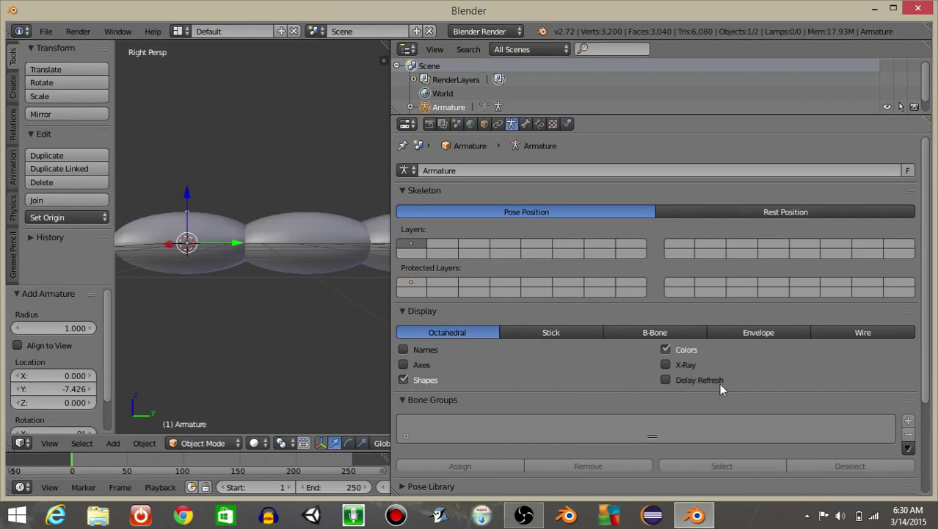
pyautogui.click(666, 365)
pyautogui.click(746, 337)
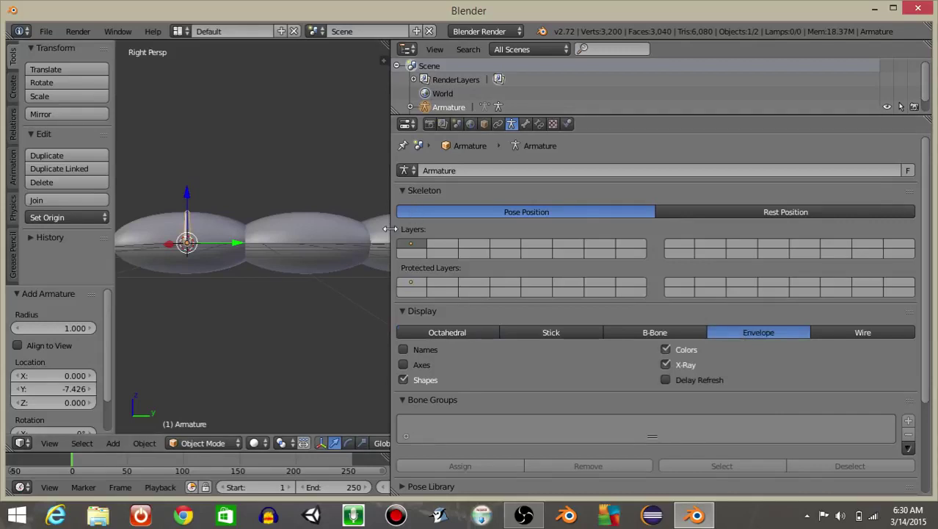
pyautogui.moveTo(390, 229); pyautogui.dragTo(647, 229)
# Step: Scale the armature uniformly by a factor of 2
pyautogui.moveTo(335, 266); pyautogui.dragTo(341, 321, button='middle')
pyautogui.scroll(2, 447, 297)
pyautogui.scroll(-2, 341, 321)
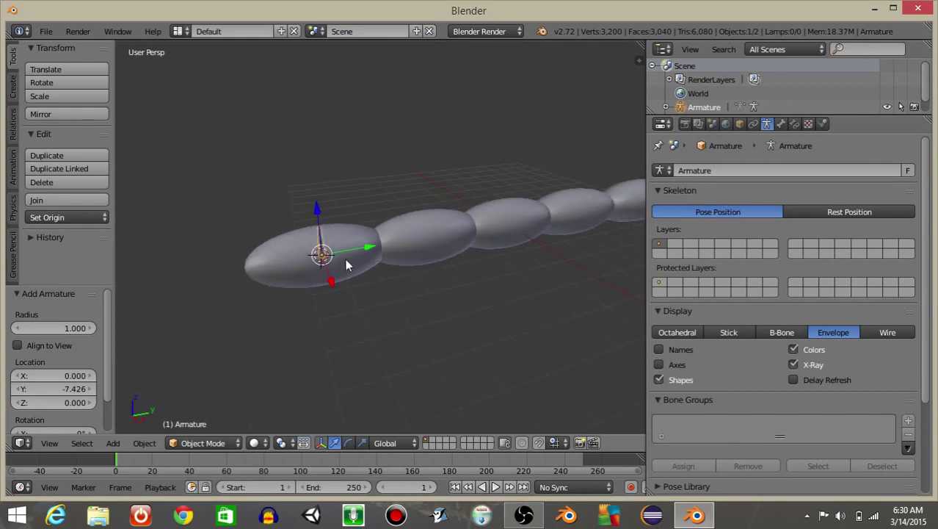
pyautogui.moveTo(346, 260); pyautogui.dragTo(308, 292, button='middle')
pyautogui.press('s')
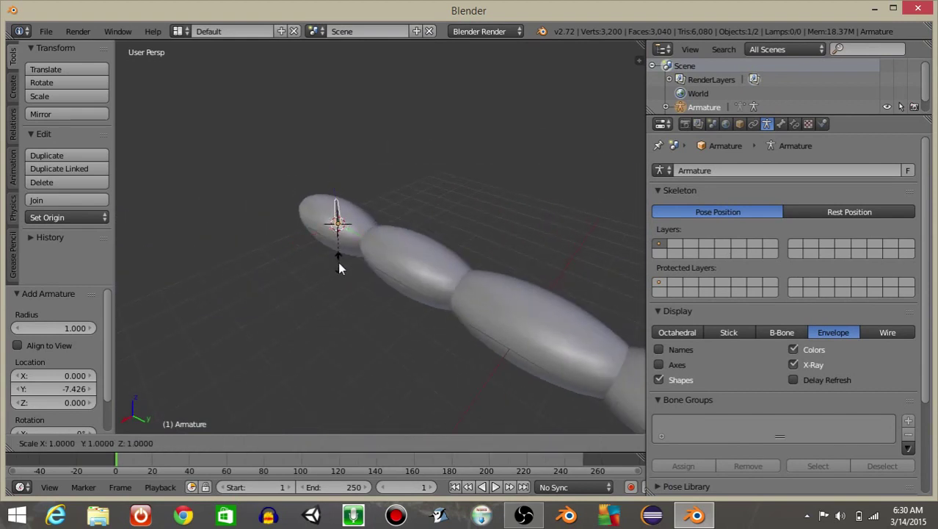
pyautogui.press('2')
pyautogui.press('Return')
# Step: Rotate the armature 90° about the X axis in the right view
pyautogui.press('KP_3')
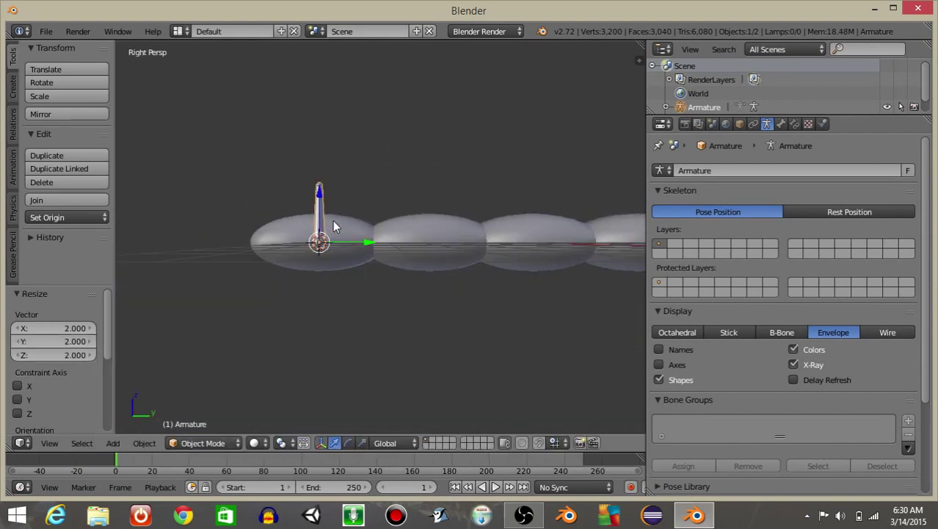
pyautogui.press('r')
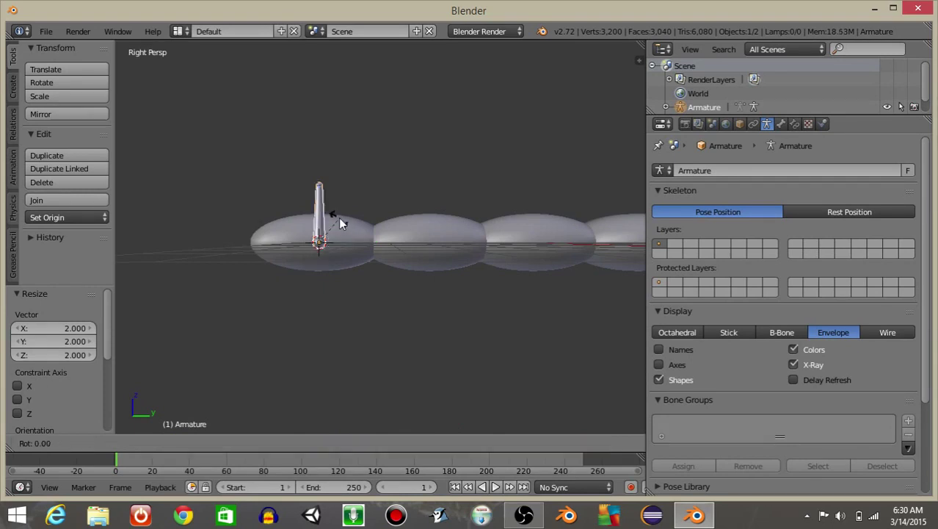
pyautogui.press('x')
pyautogui.press('9')
pyautogui.press('0')
pyautogui.press('Return')
# Step: Rotate the armature -180° about the X axis to point it along the worm's body
pyautogui.press('r')
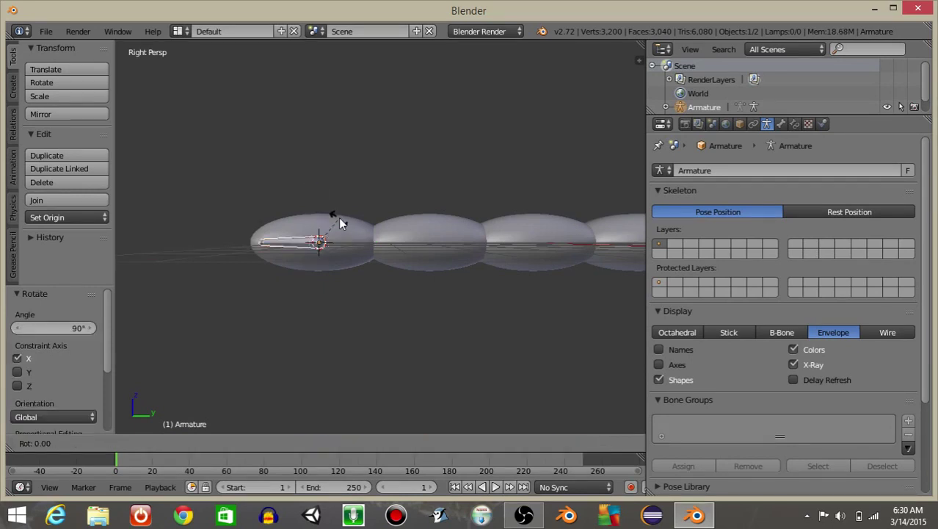
pyautogui.press('x')
pyautogui.press('1')
pyautogui.press('8')
pyautogui.press('0')
pyautogui.press('Return')
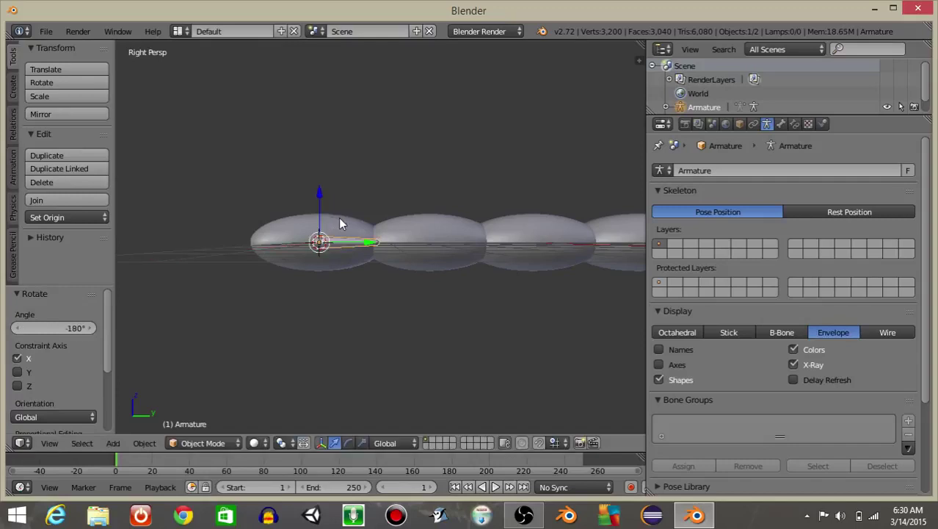
# Step: Move the armature about -1.5 units along Y towards the outer tip of the end segment
pyautogui.press('KP_7')
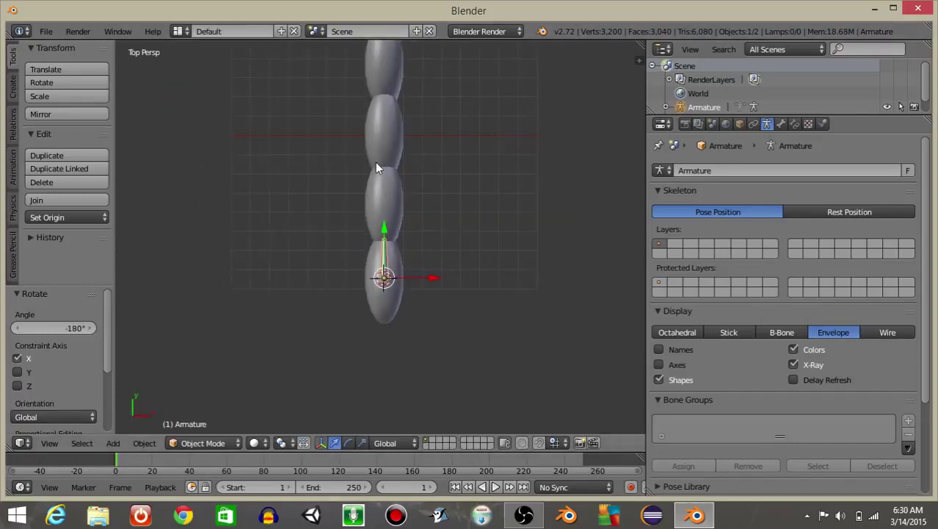
pyautogui.scroll(3, 375, 168)
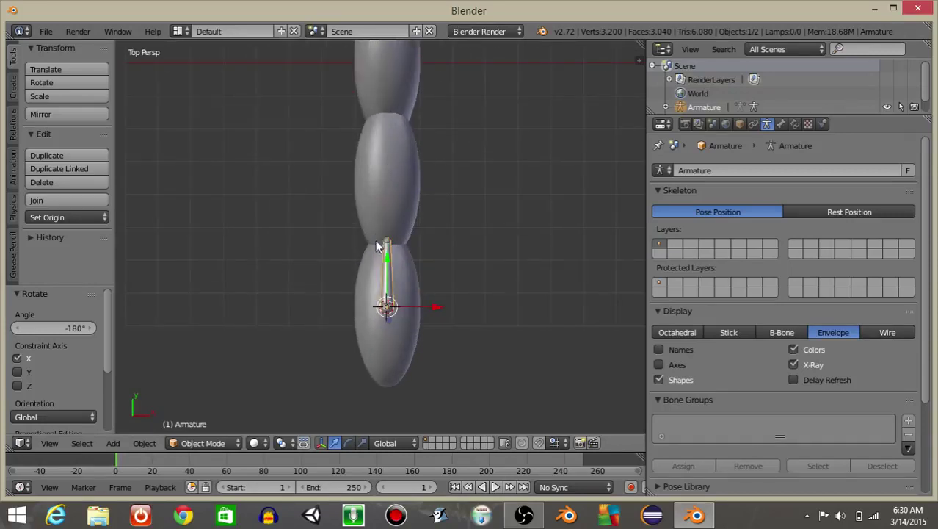
pyautogui.press('g')
pyautogui.press('y')
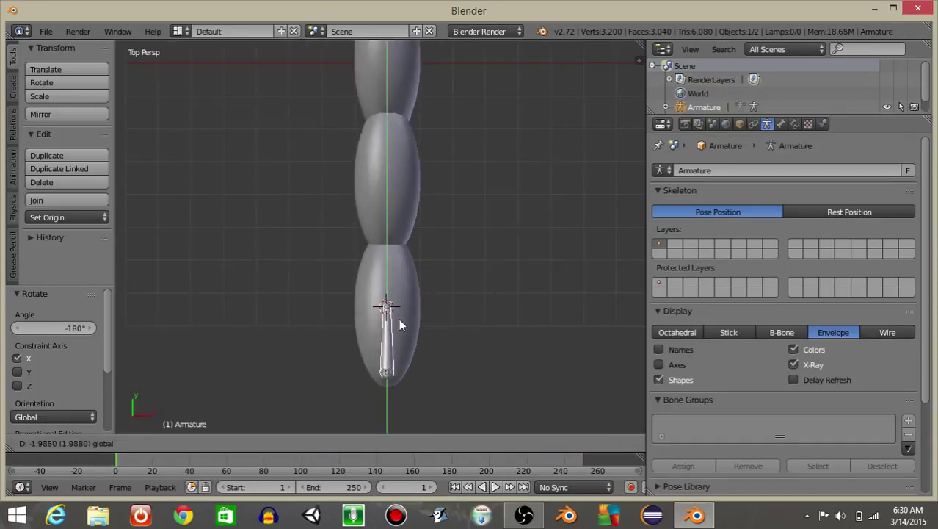
pyautogui.click(402, 309)
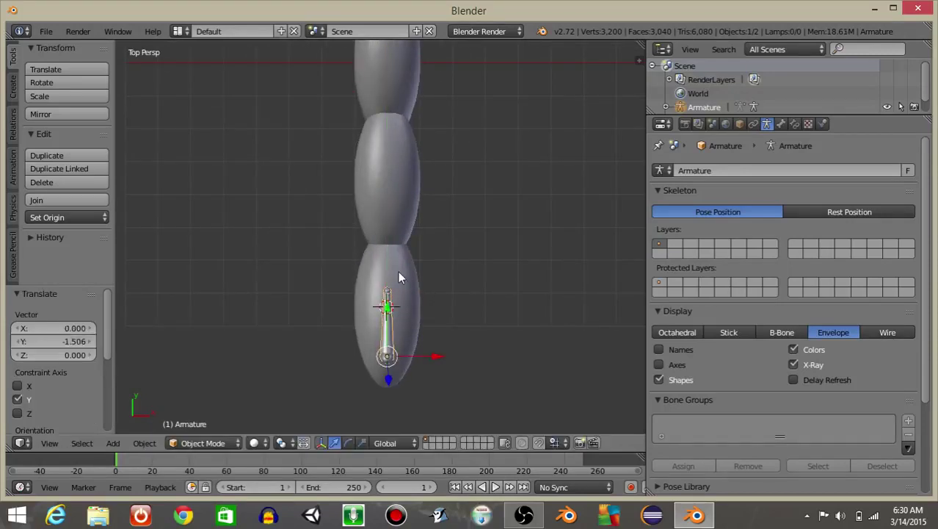
# Step: Scale the armature up about 1.5 times to span the end segment and fine-tune its Y position
pyautogui.press('s')
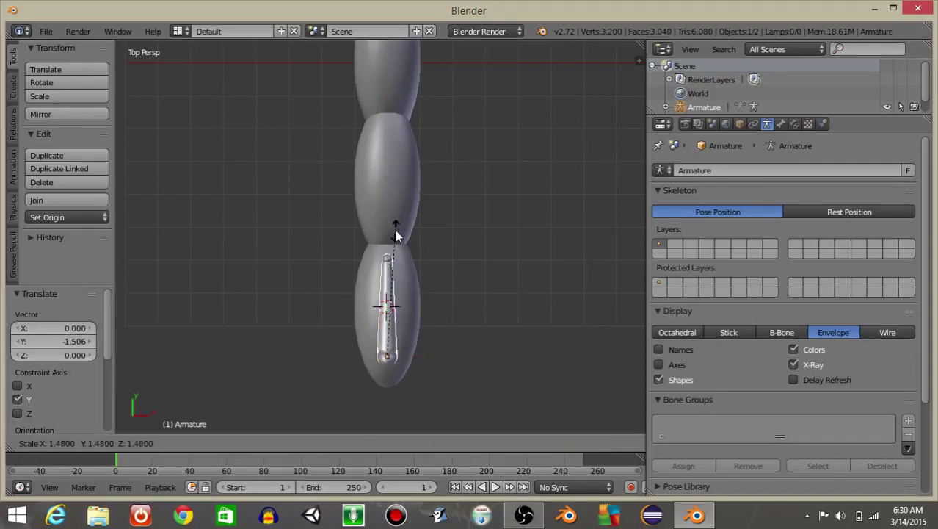
pyautogui.click(396, 232)
pyautogui.moveTo(387, 307); pyautogui.dragTo(385, 306)
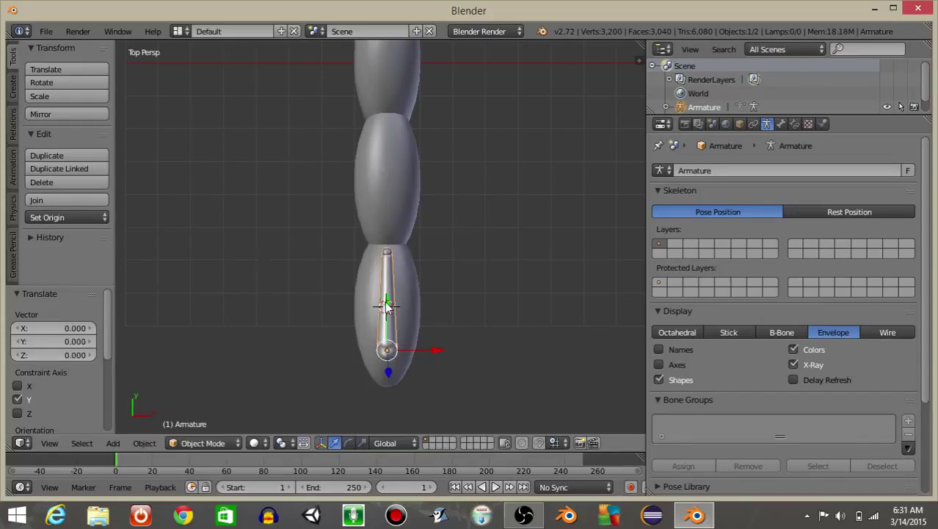
# Step: Switch the armature to Edit Mode for adding bones
pyautogui.click(193, 444)
pyautogui.click(198, 411)
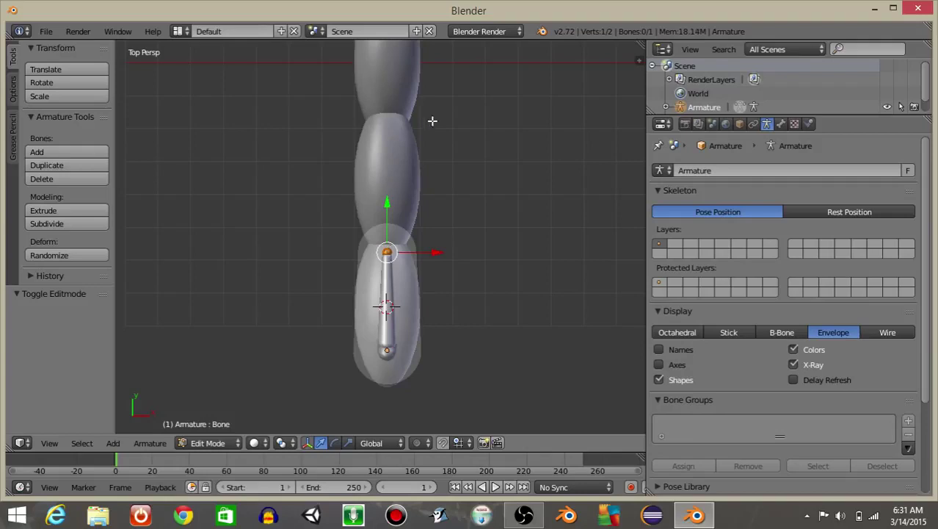
pyautogui.keyDown('shift'); pyautogui.moveTo(433, 120); pyautogui.dragTo(408, 182, button='middle'); pyautogui.keyUp('shift')
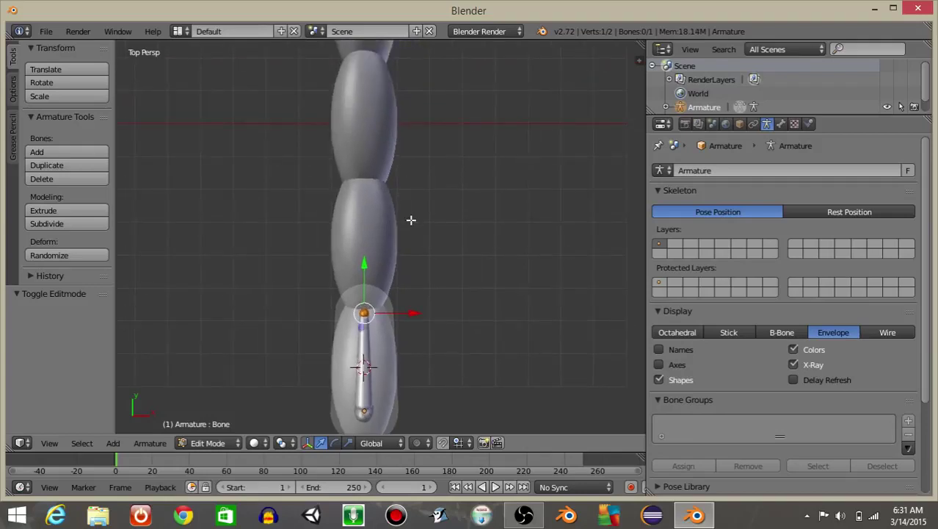
pyautogui.press('e')
pyautogui.click(436, 117)
pyautogui.hotkey('ctrl', 'z')
# Step: Extrude two chained bones along Y through the second and third segments, about 3.46 and 3.48 units long
pyautogui.press('e')
pyautogui.press('y')
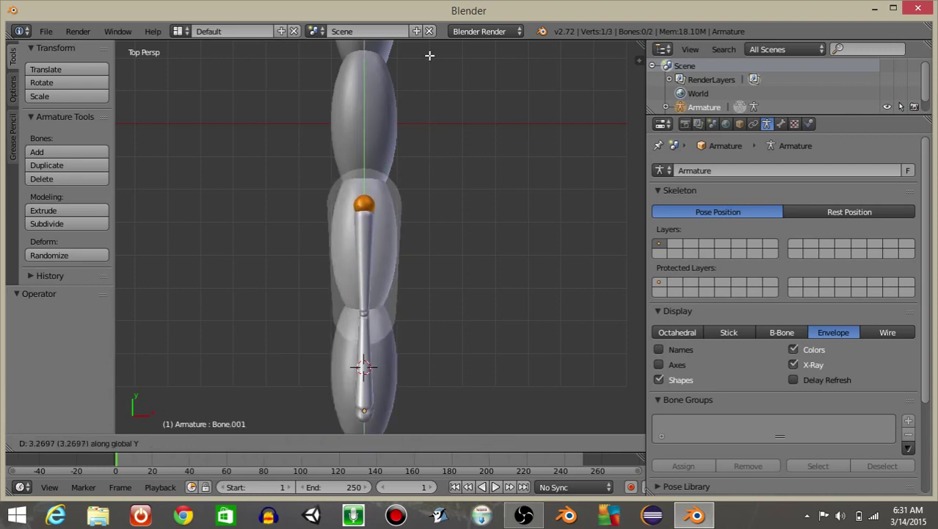
pyautogui.click(429, 53)
pyautogui.keyDown('shift'); pyautogui.moveTo(444, 131); pyautogui.dragTo(421, 265, button='middle'); pyautogui.keyUp('shift')
pyautogui.press('e')
pyautogui.press('y')
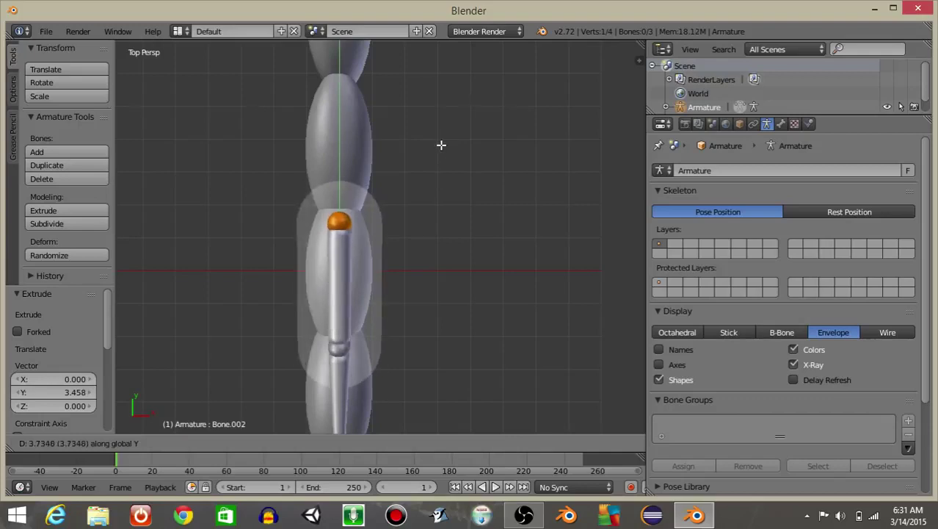
pyautogui.click(441, 153)
# Step: Extrude two more bones along Y through the last two segments, making the first about 3.93 units long
pyautogui.press('e')
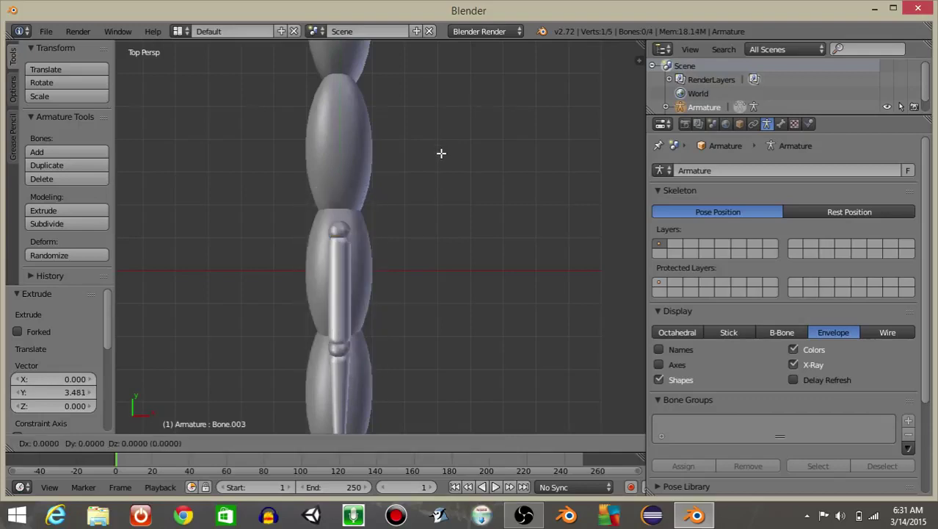
pyautogui.press('y')
pyautogui.click(444, 415)
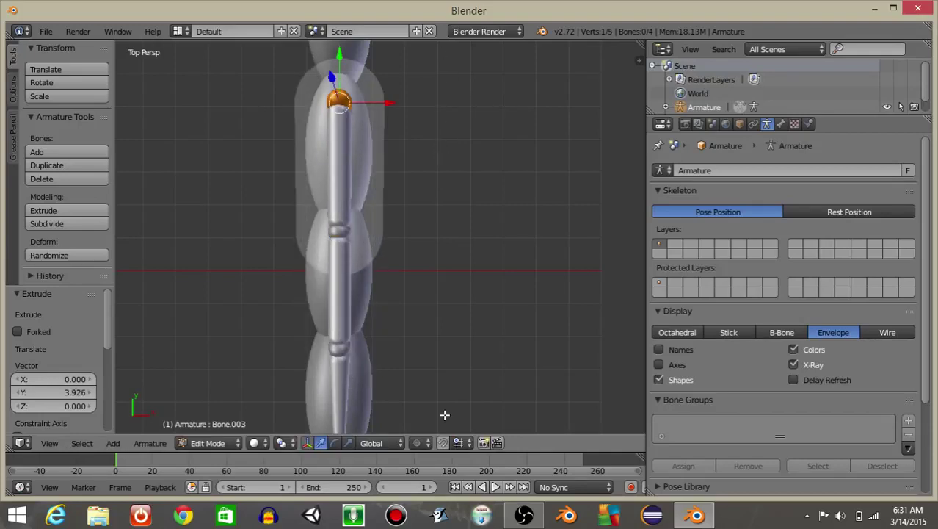
pyautogui.keyDown('shift'); pyautogui.scroll(5, 459, 333); pyautogui.keyUp('shift')
pyautogui.press('e')
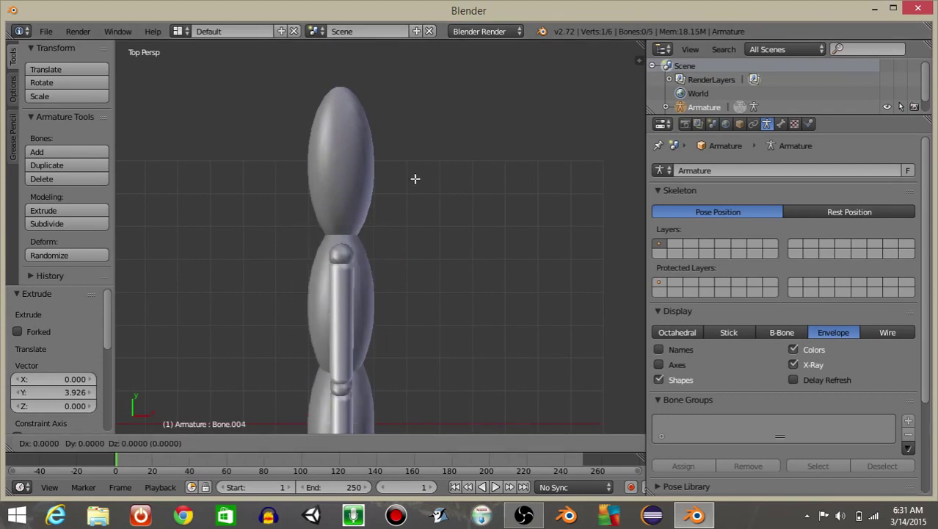
pyautogui.press('y')
pyautogui.click(404, 428)
# Step: Switch the armature back to Object Mode and set the viewport to wireframe shading
pyautogui.moveTo(405, 428)
pyautogui.mouseDown(button='middle')
pyautogui.moveTo(293, 312)
pyautogui.moveTo(266, 302)
pyautogui.moveTo(349, 250)
pyautogui.moveTo(318, 275)
pyautogui.moveTo(327, 293)
pyautogui.moveTo(387, 238)
pyautogui.moveTo(354, 268)
pyautogui.moveTo(358, 244)
pyautogui.moveTo(318, 267)
pyautogui.mouseUp(button='middle')
pyautogui.click(211, 443)
pyautogui.click(221, 426)
pyautogui.scroll(1, 318, 276)
pyautogui.press('z')
pyautogui.scroll(4, 388, 238)
pyautogui.scroll(-4, 354, 267)
# Step: Parent the worm mesh to the armature using Armature Deform with automatic weights
pyautogui.rightClick(319, 267)
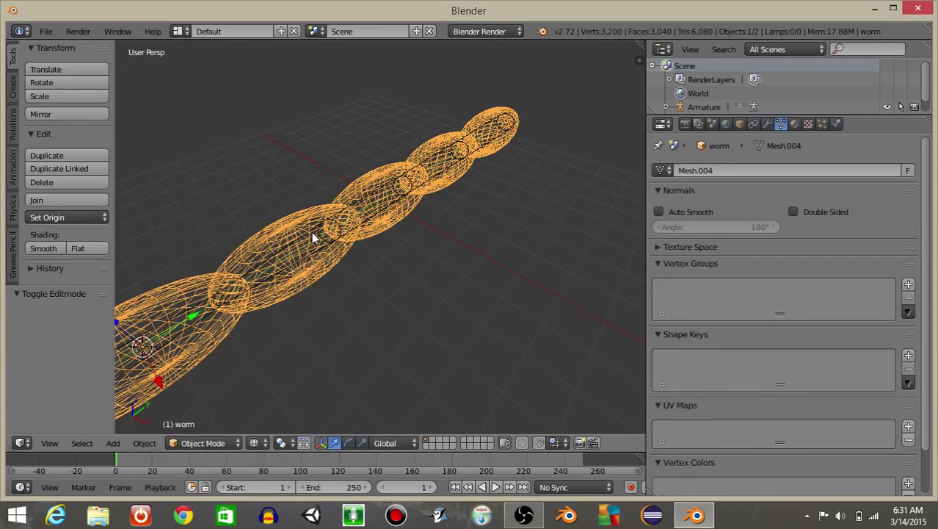
pyautogui.keyDown('shift'); pyautogui.rightClick(309, 240); pyautogui.keyUp('shift')
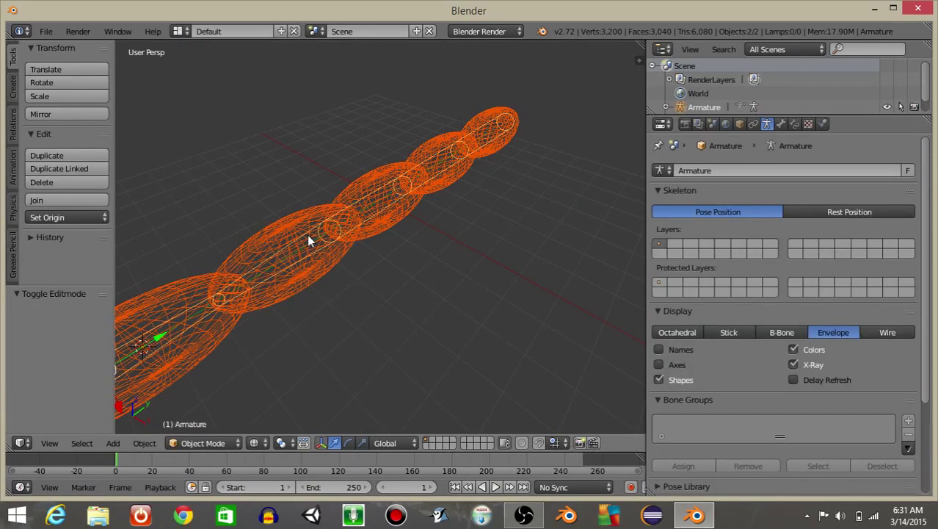
pyautogui.hotkey('ctrl', 'p')
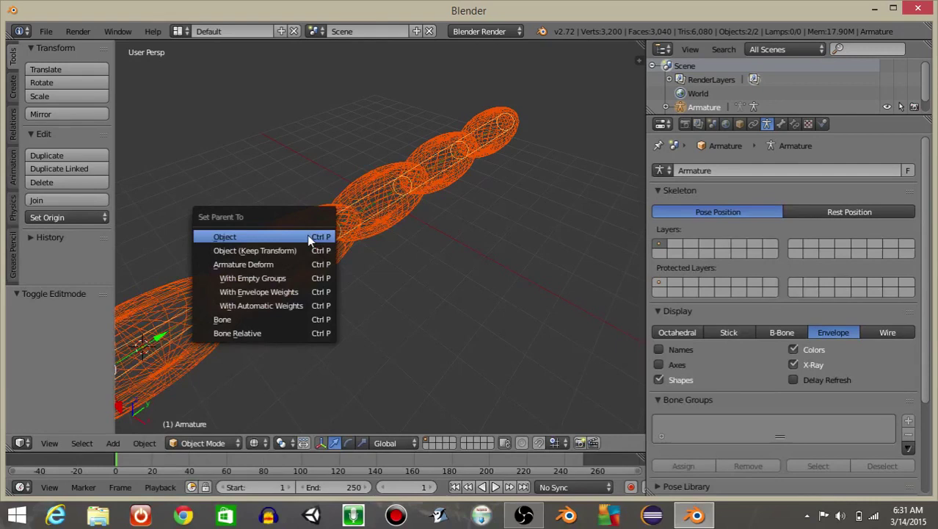
pyautogui.click(271, 305)
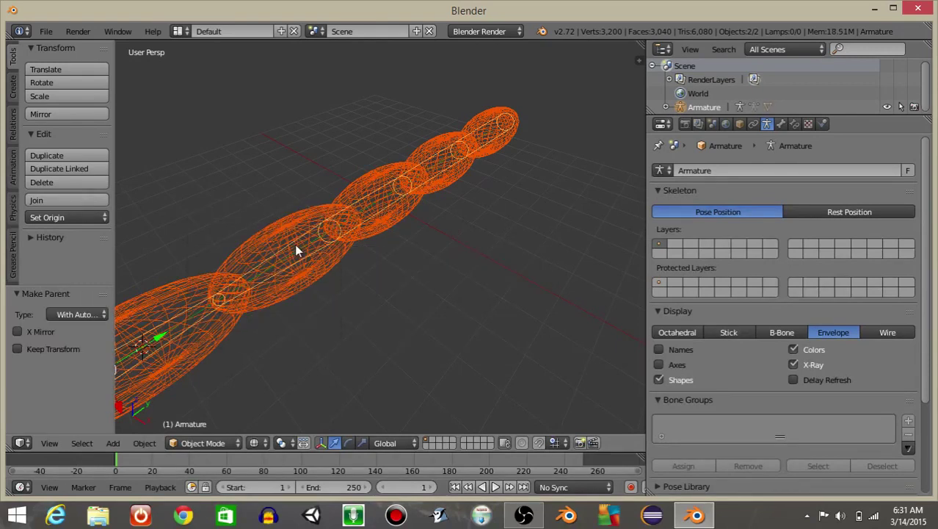
# Step: Select only the armature in the top view
pyautogui.press('KP_7')
pyautogui.scroll(-2, 295, 249)
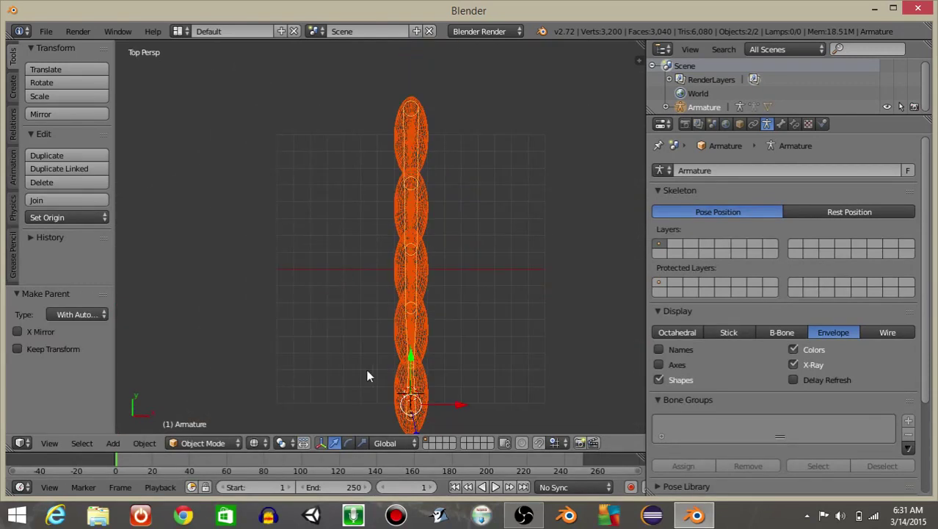
pyautogui.keyDown('shift'); pyautogui.moveTo(369, 377); pyautogui.dragTo(321, 323, button='middle'); pyautogui.keyUp('shift')
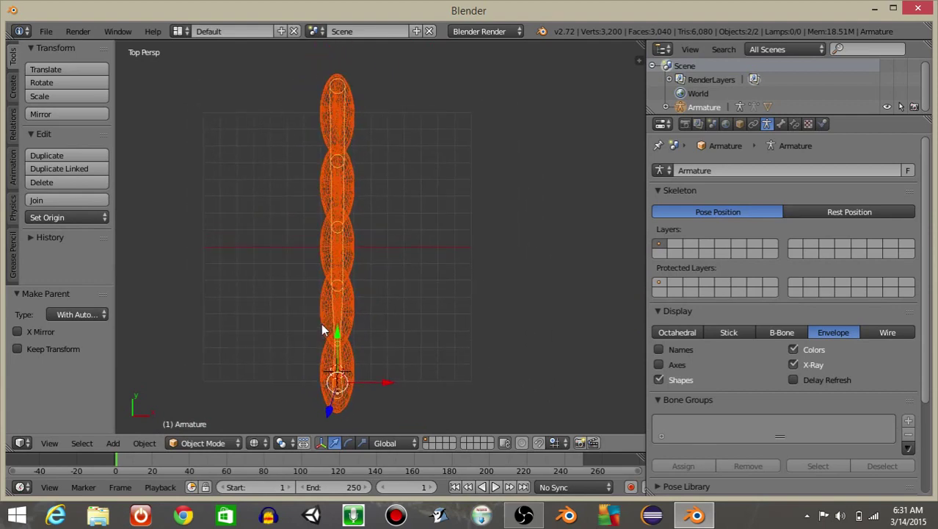
pyautogui.rightClick(355, 265)
pyautogui.rightClick(338, 278)
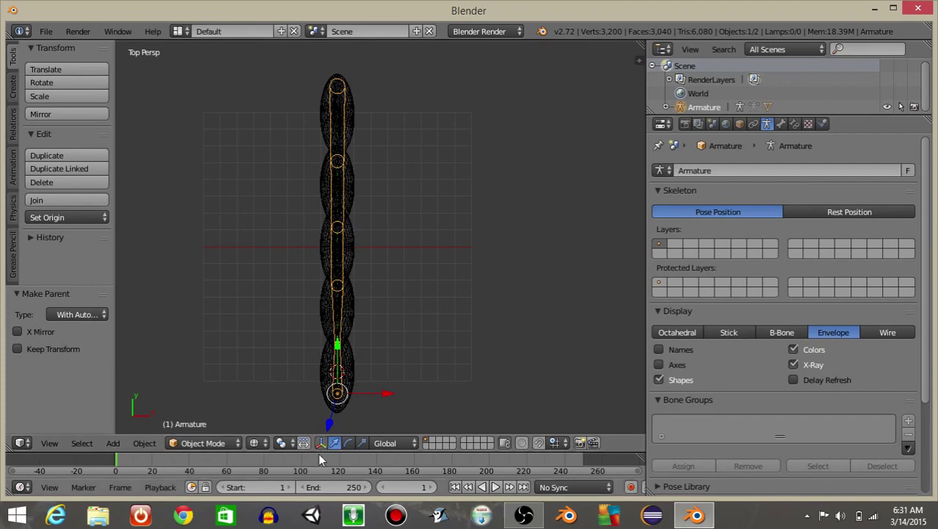
# Step: Change the screen layout to Animation
pyautogui.click(184, 32)
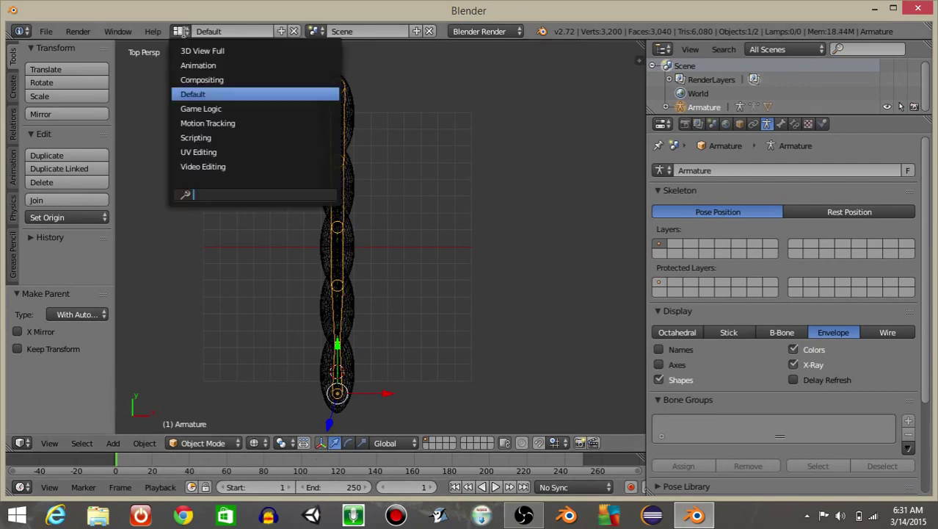
pyautogui.click(187, 64)
pyautogui.click(487, 32)
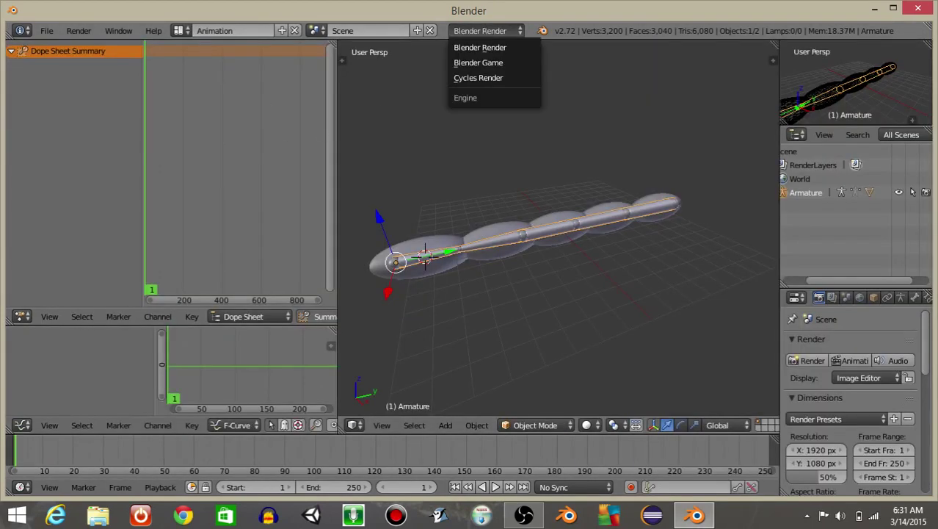
# Step: Switch the armature to Pose Mode and select the first bone in the worm's end segment from the top view
pyautogui.press('KP_7')
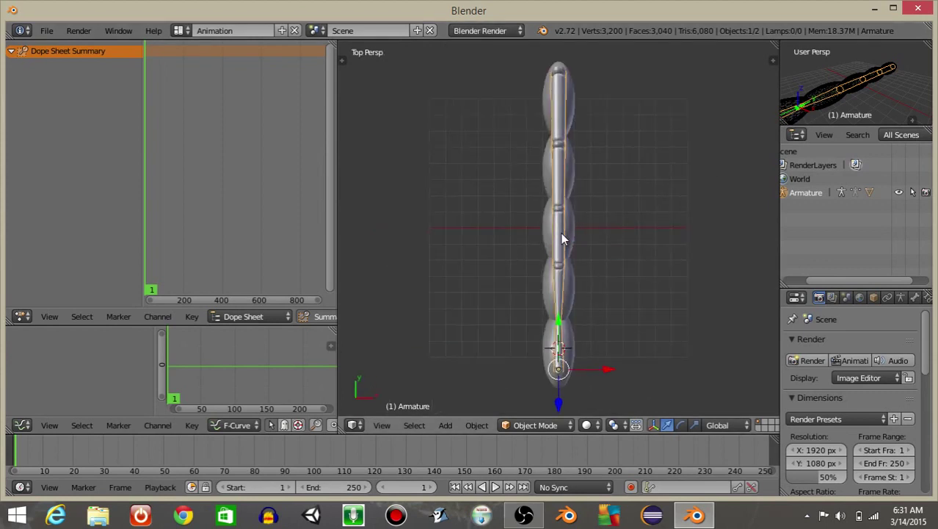
pyautogui.click(536, 425)
pyautogui.click(534, 377)
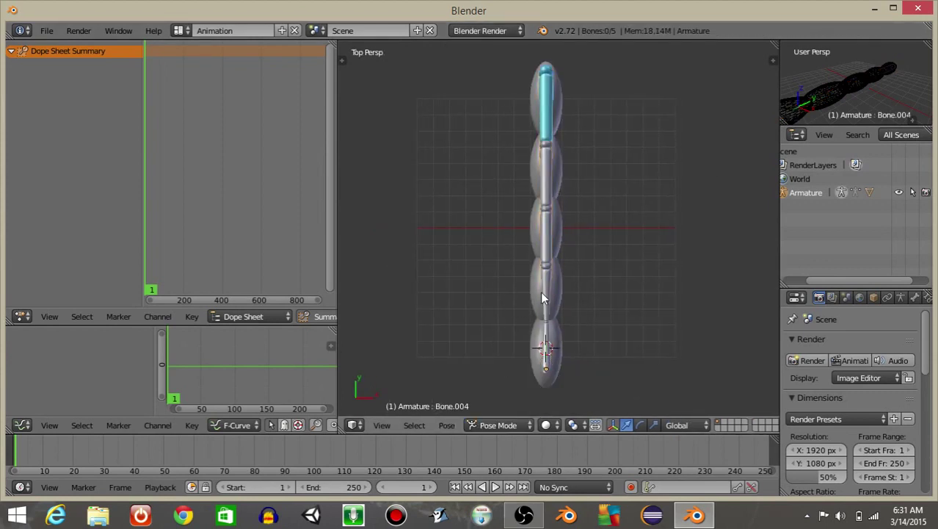
pyautogui.keyDown('shift'); pyautogui.moveTo(536, 257); pyautogui.dragTo(482, 232, button='middle'); pyautogui.keyUp('shift')
pyautogui.rightClick(493, 304)
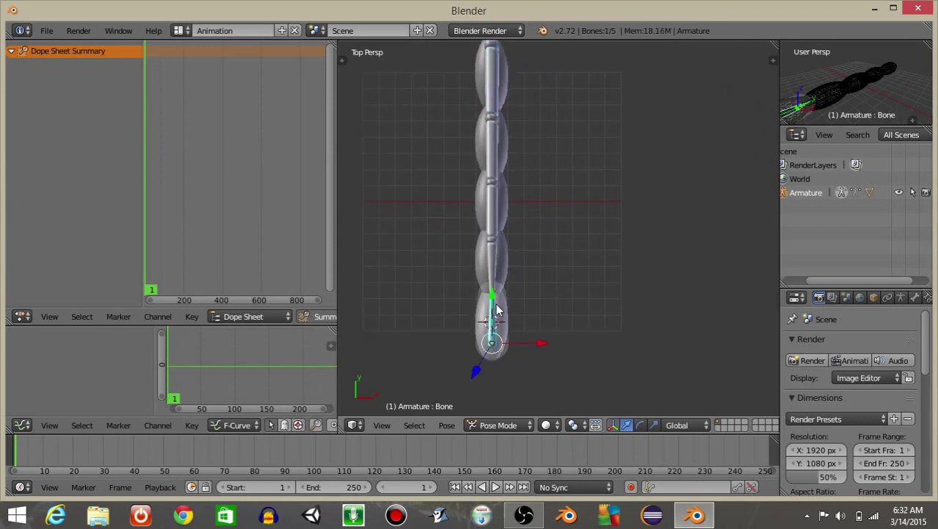
# Step: Insert a rotation keyframe for all five bones in the straight pose at frame 1
pyautogui.rightClick(492, 260)
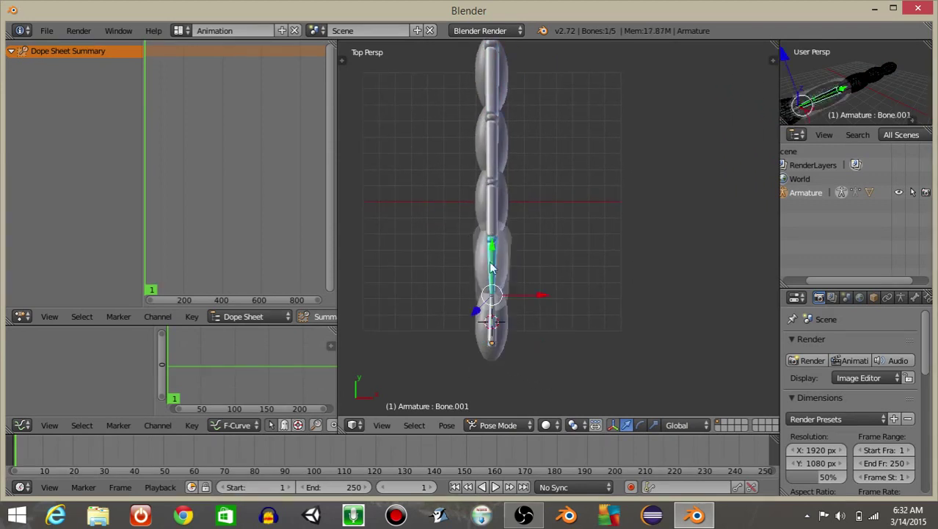
pyautogui.press('a')
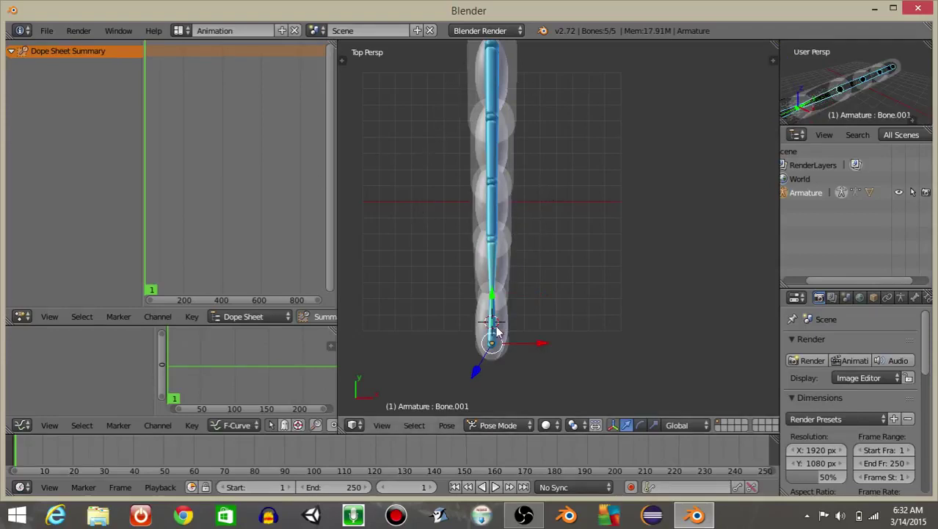
pyautogui.press('i')
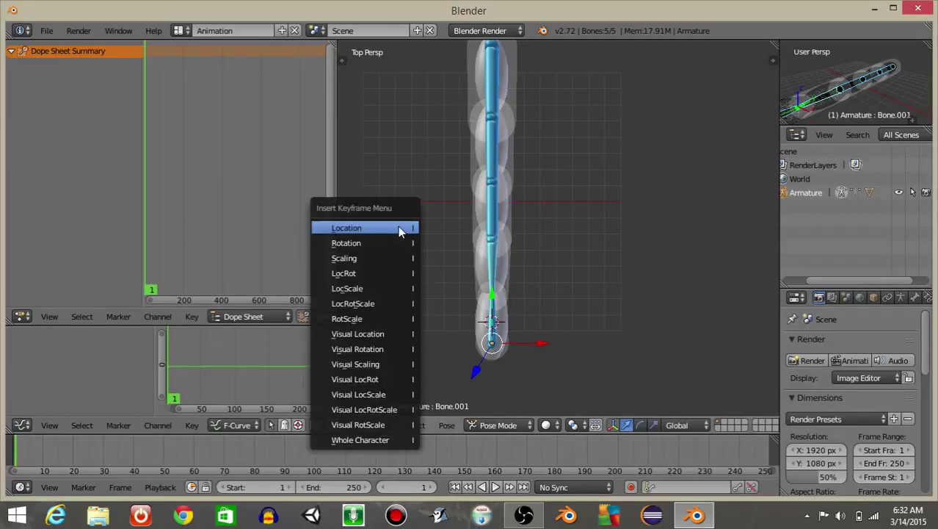
pyautogui.click(361, 243)
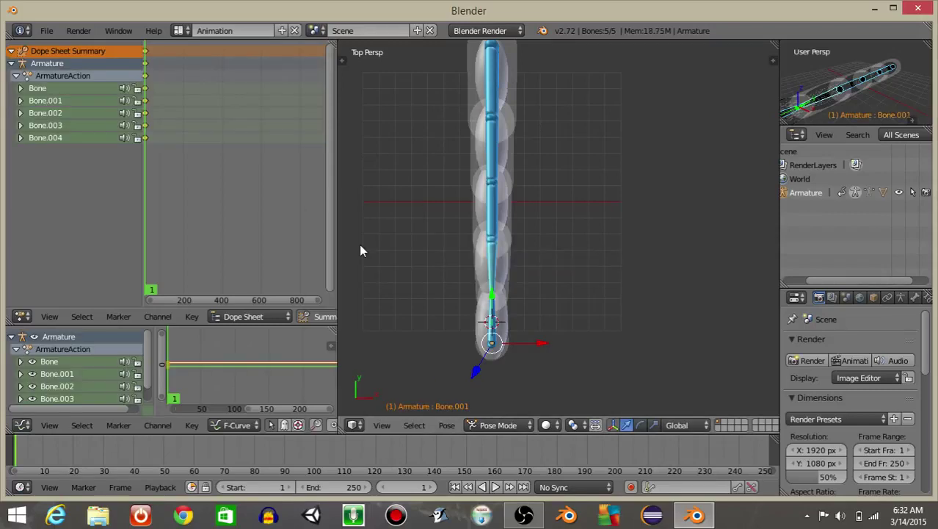
# Step: Keyframe the rotation of all bones in the straight pose at frame 50 and set the animation's end frame to 50
pyautogui.click(408, 487)
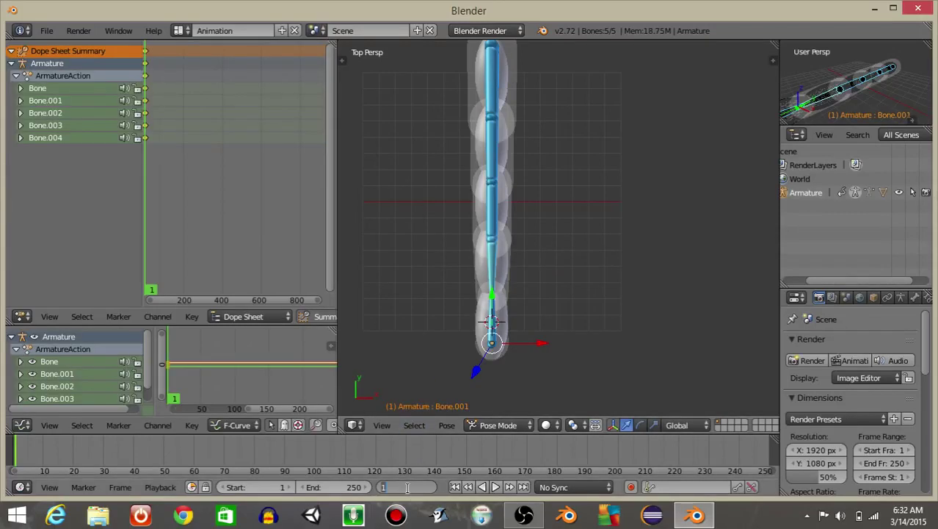
pyautogui.write('50')
pyautogui.press('Return')
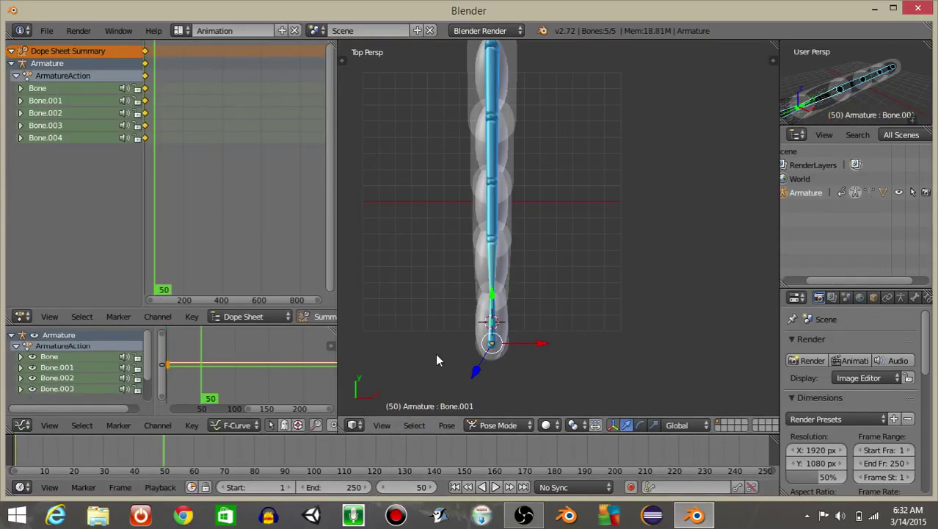
pyautogui.press('i')
pyautogui.click(497, 194)
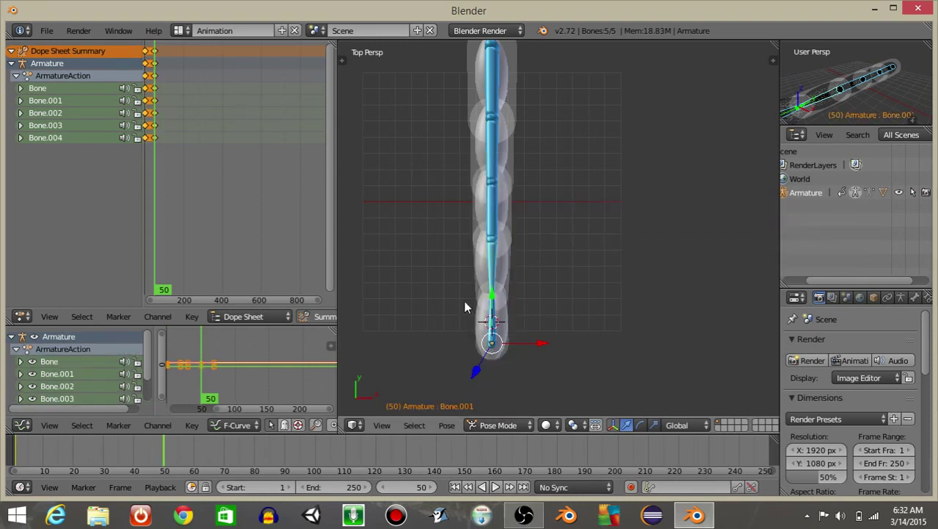
pyautogui.click(337, 487)
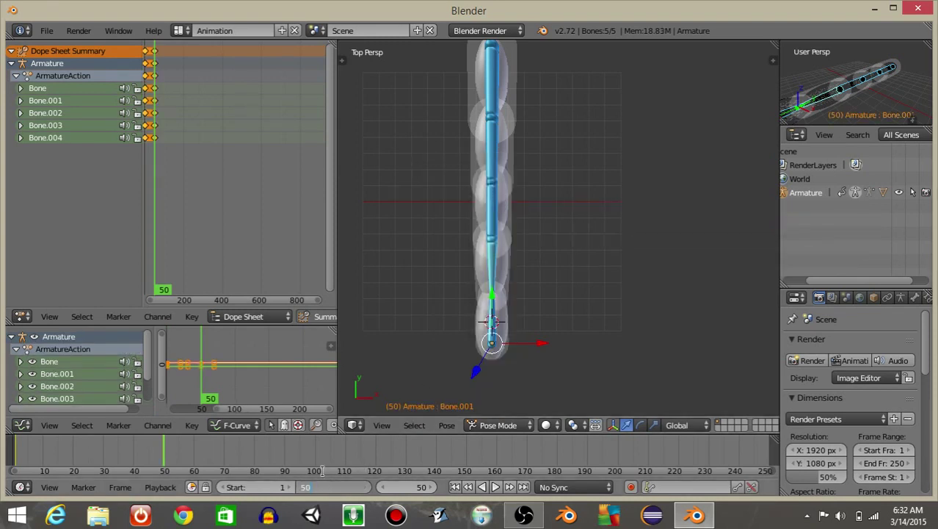
pyautogui.press('Return')
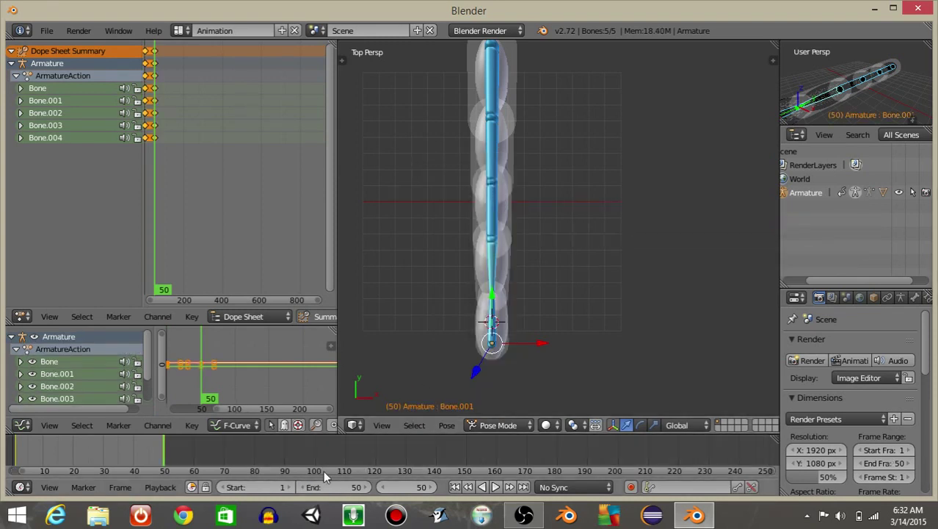
# Step: At frame 10, rotate the second bone counterclockwise and the third bone clockwise to start a zigzag pose
pyautogui.click(409, 488)
pyautogui.press('Return')
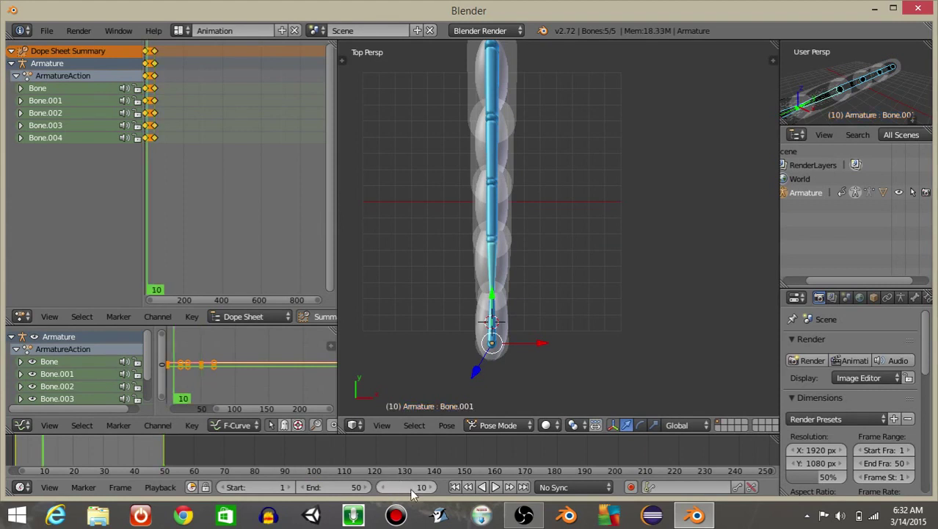
pyautogui.rightClick(491, 267)
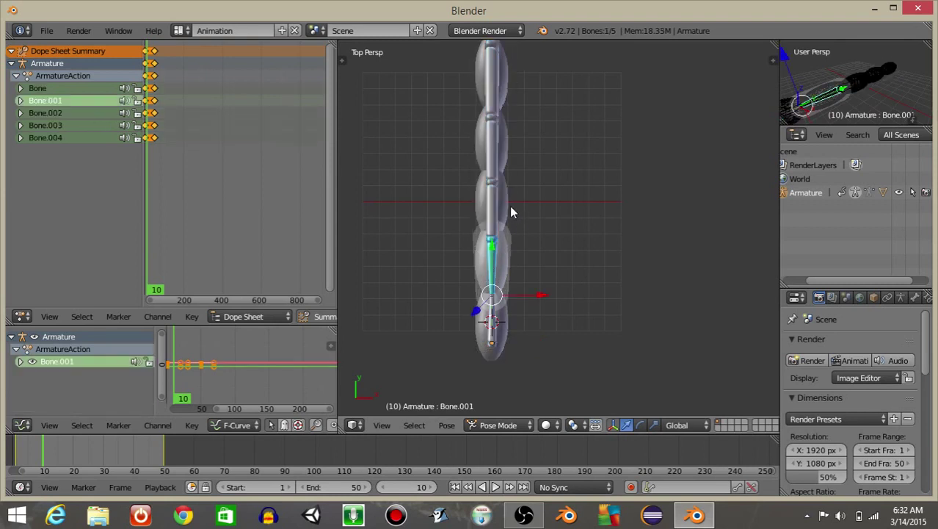
pyautogui.press('r')
pyautogui.click(464, 206)
pyautogui.rightClick(463, 202)
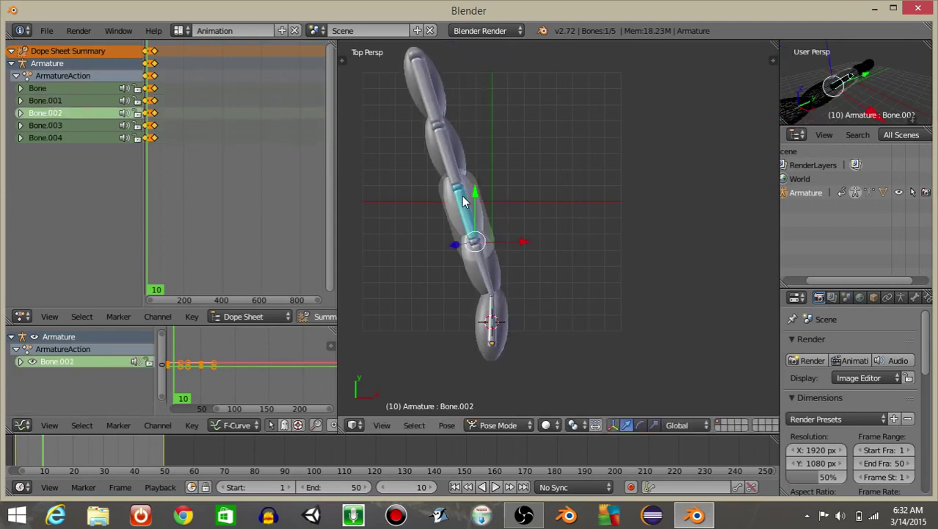
pyautogui.press('r')
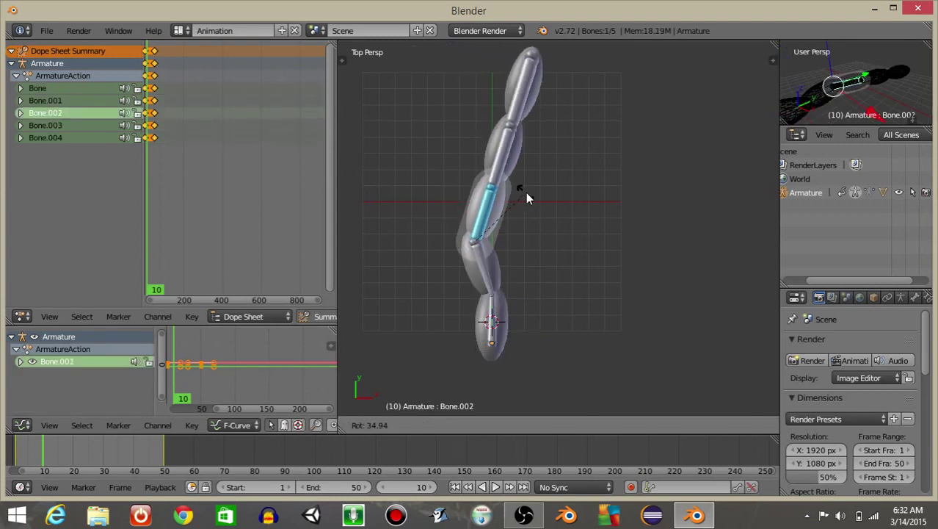
pyautogui.click(517, 180)
# Step: Rotate the fourth bone counterclockwise and the fifth bone clockwise to continue the zigzag up to the worm's far end
pyautogui.rightClick(507, 151)
pyautogui.press('r')
pyautogui.click(485, 155)
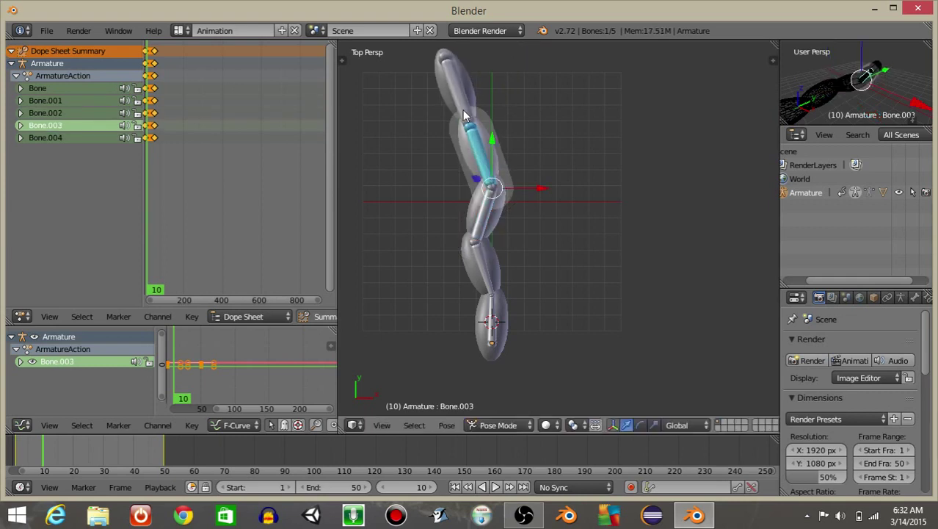
pyautogui.rightClick(461, 84)
pyautogui.press('r')
pyautogui.click(492, 78)
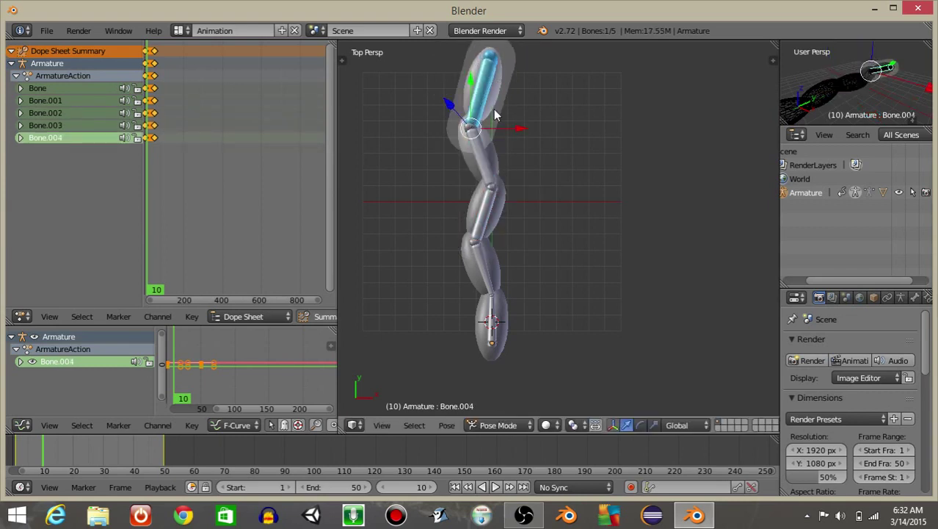
# Step: Insert a rotation keyframe for all bones in the zigzag pose at frame 10
pyautogui.press('a')
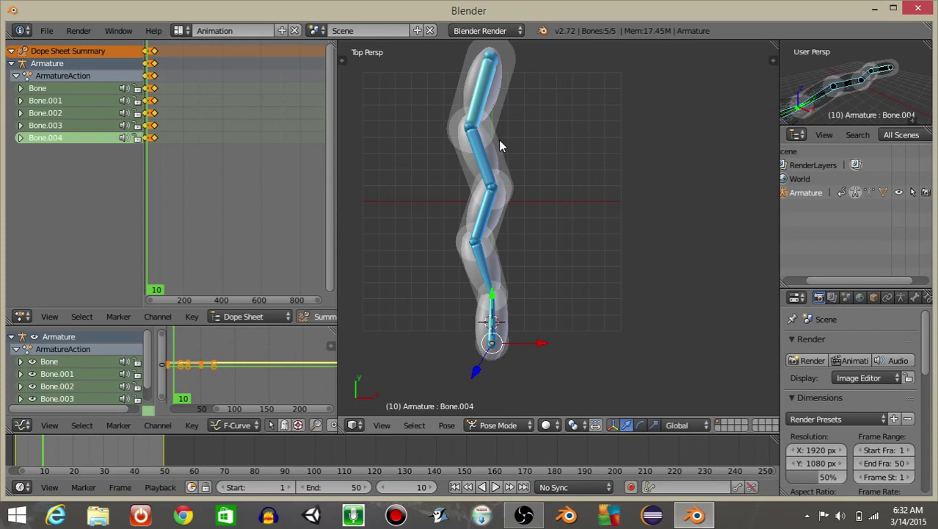
pyautogui.press('i')
pyautogui.click(499, 139)
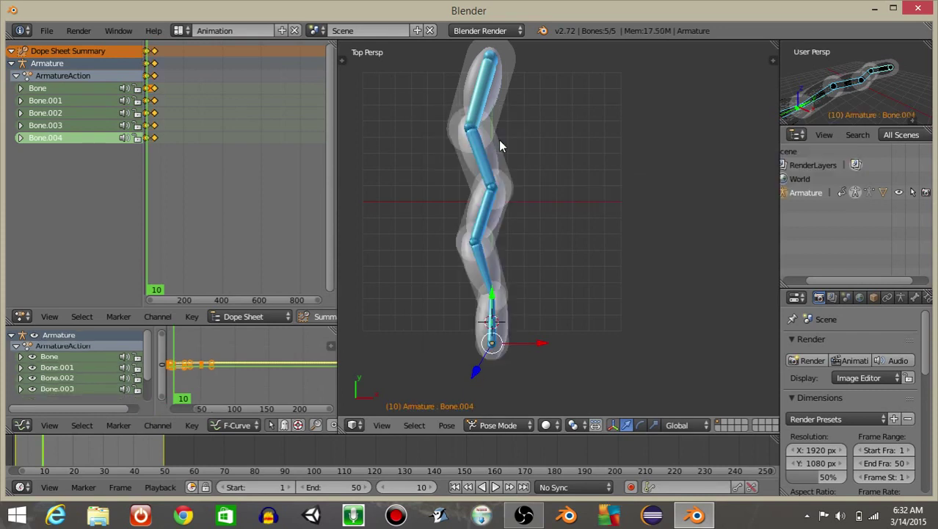
# Step: At frame 20, rotate the third bone counterclockwise and the fourth bone clockwise to begin reversing the zigzag
pyautogui.click(403, 485)
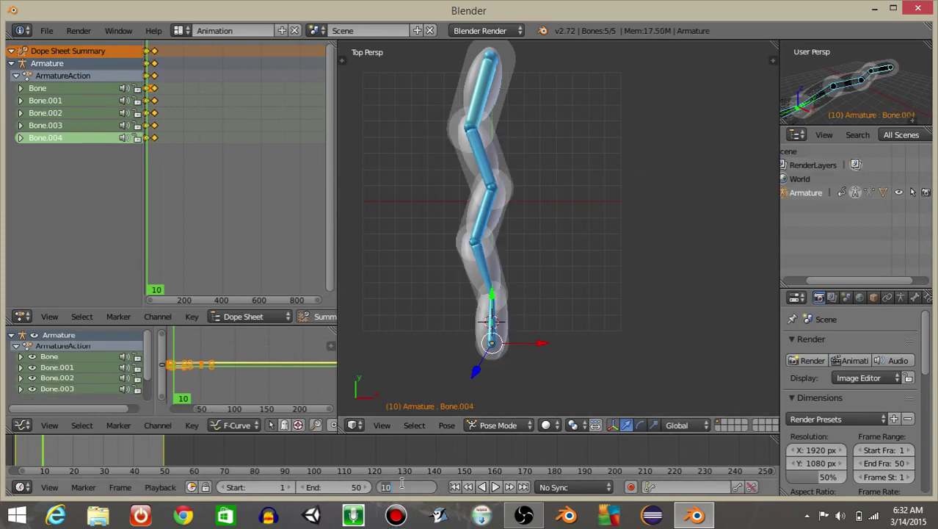
pyautogui.press('Return')
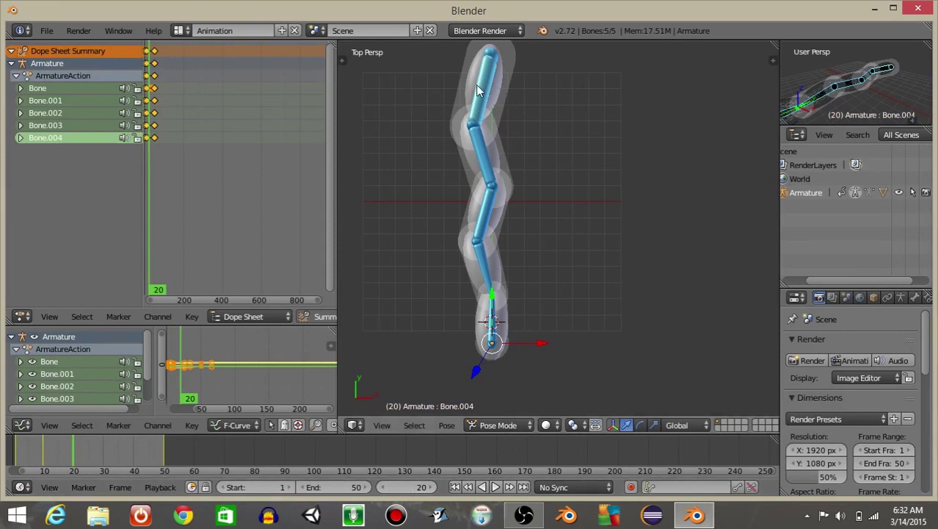
pyautogui.rightClick(482, 163)
pyautogui.press('r')
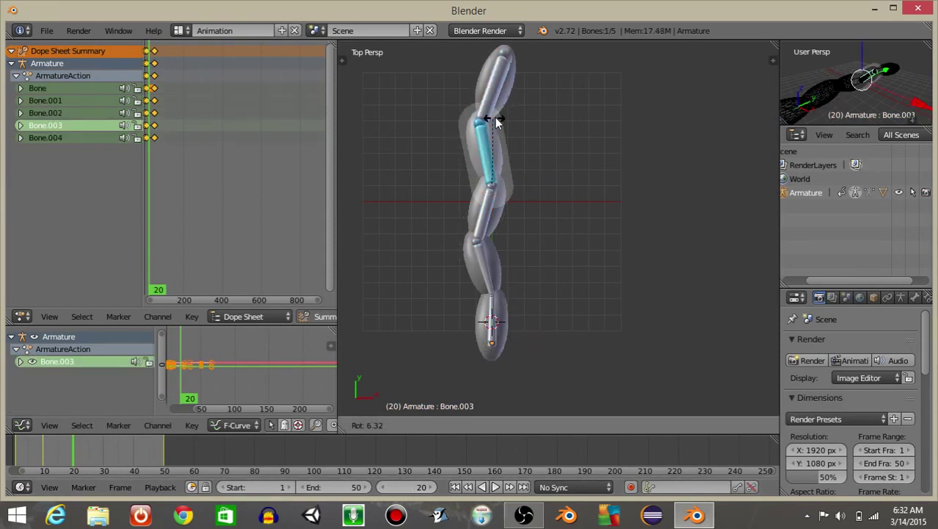
pyautogui.click(528, 113)
pyautogui.rightClick(492, 188)
pyautogui.press('r')
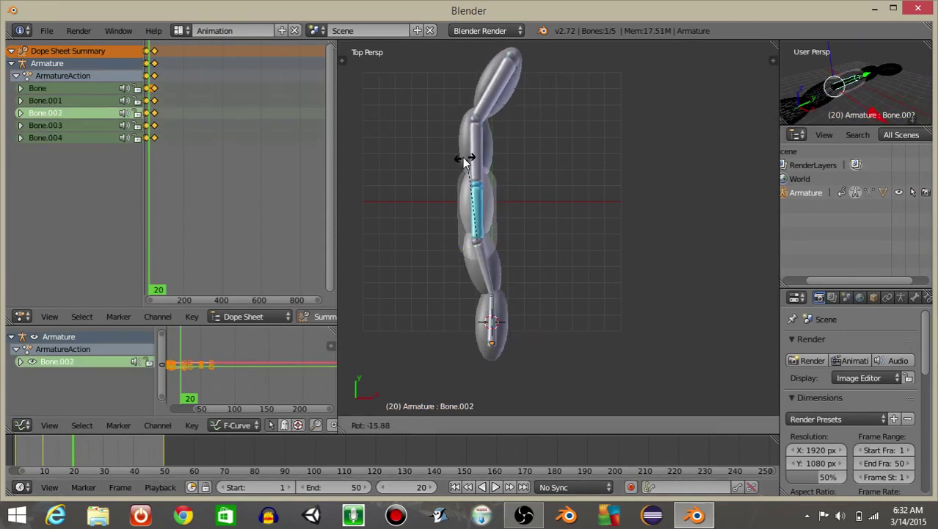
pyautogui.click(457, 153)
pyautogui.rightClick(471, 141)
pyautogui.press('r')
pyautogui.click(490, 132)
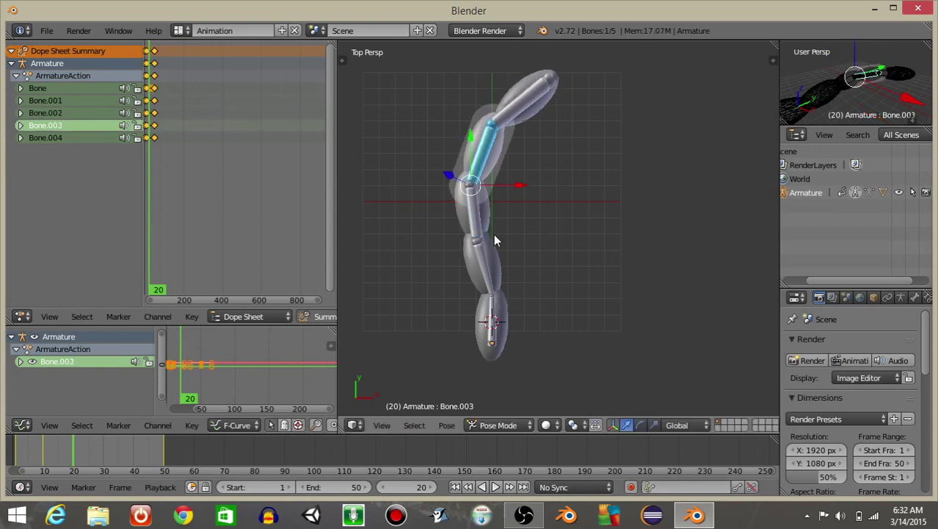
# Step: Rotate the second bone clockwise and the third bone counterclockwise so their bends oppose those of the frame 10 pose
pyautogui.rightClick(481, 261)
pyautogui.press('r')
pyautogui.click(505, 255)
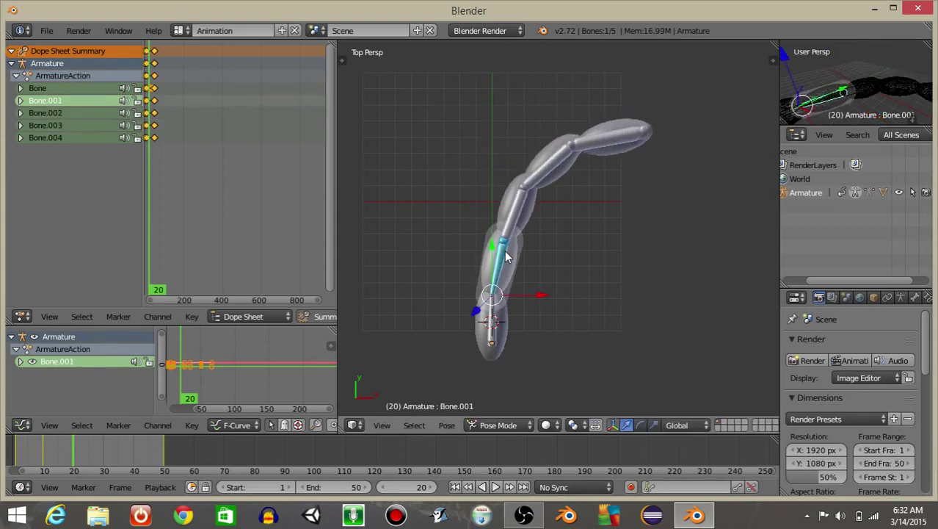
pyautogui.rightClick(512, 205)
pyautogui.press('r')
pyautogui.click(468, 189)
# Step: Rotate the fourth bone clockwise and the fifth bone counterclockwise to complete the reversed zigzag
pyautogui.rightClick(501, 95)
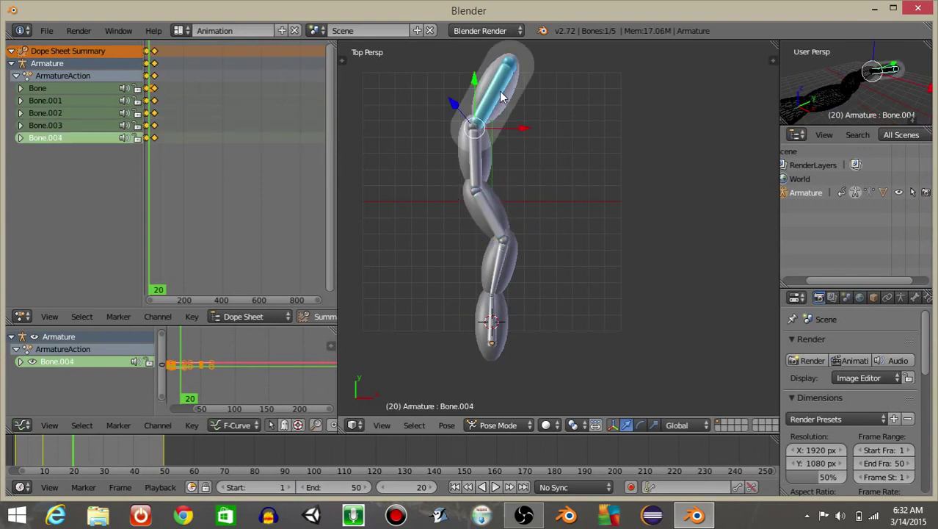
pyautogui.press('r')
pyautogui.rightClick(465, 74)
pyautogui.rightClick(483, 140)
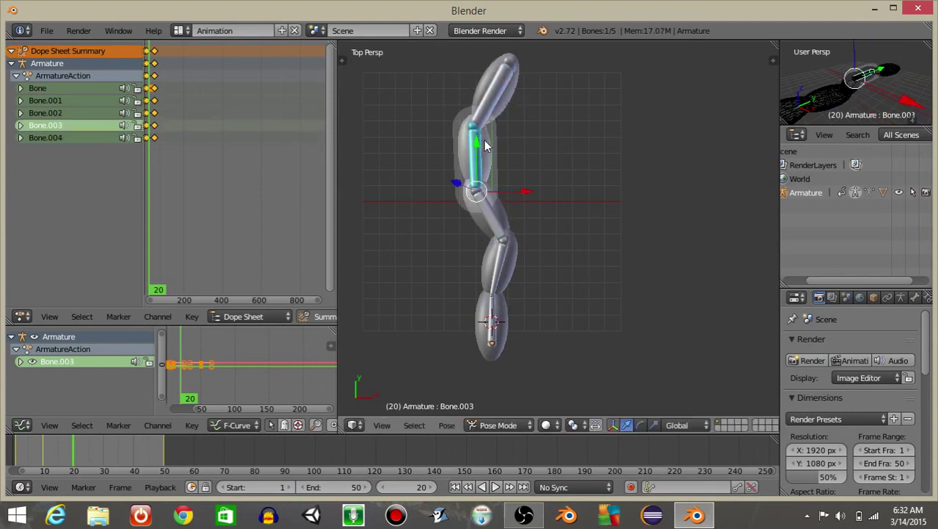
pyautogui.press('r')
pyautogui.click(502, 143)
pyautogui.rightClick(522, 109)
pyautogui.press('r')
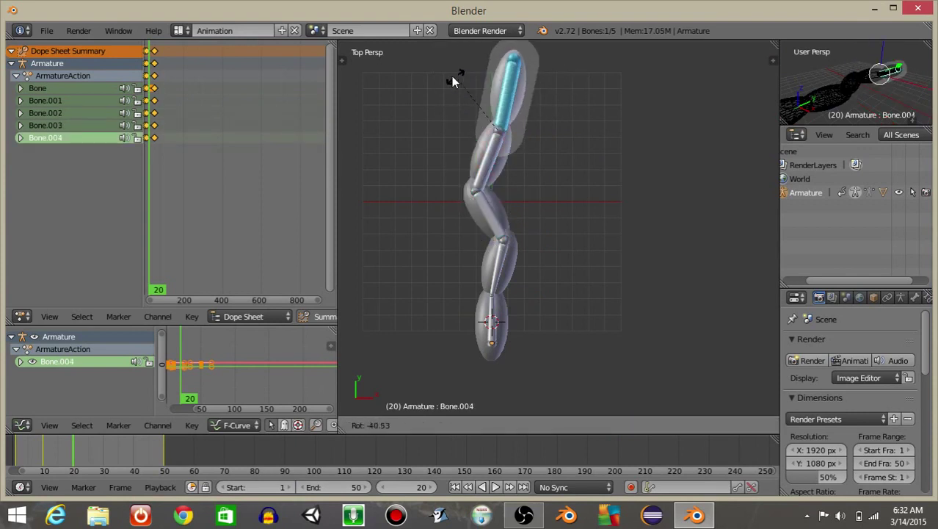
pyautogui.click(426, 103)
# Step: Insert a rotation keyframe for all bones in the reversed zigzag pose at frame 20
pyautogui.press('a')
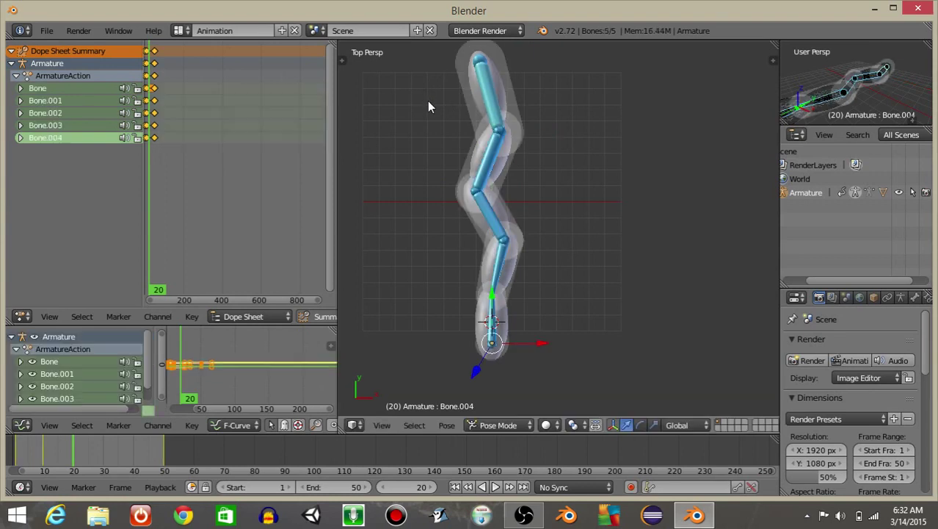
pyautogui.press('i')
pyautogui.click(427, 102)
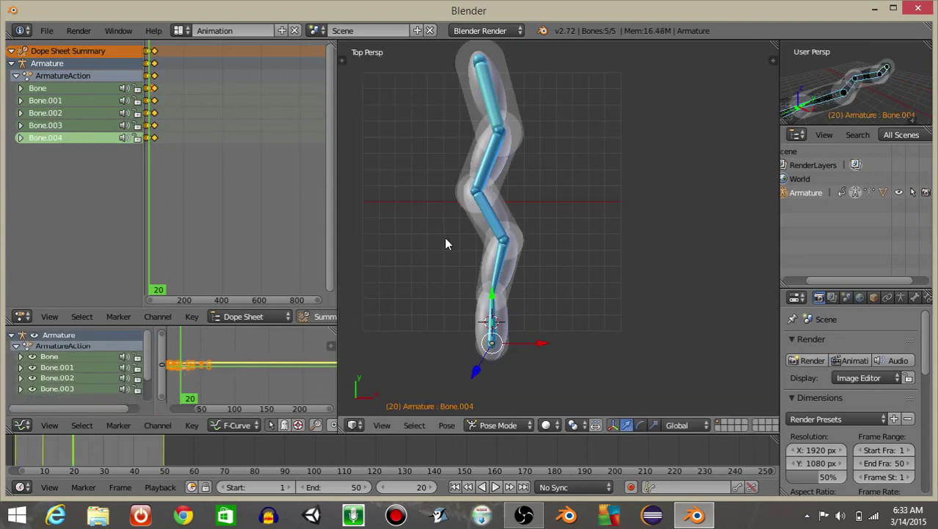
# Step: Play the animation from the first frame, stop and rewind it, and view the pose at frame 20
pyautogui.click(461, 487)
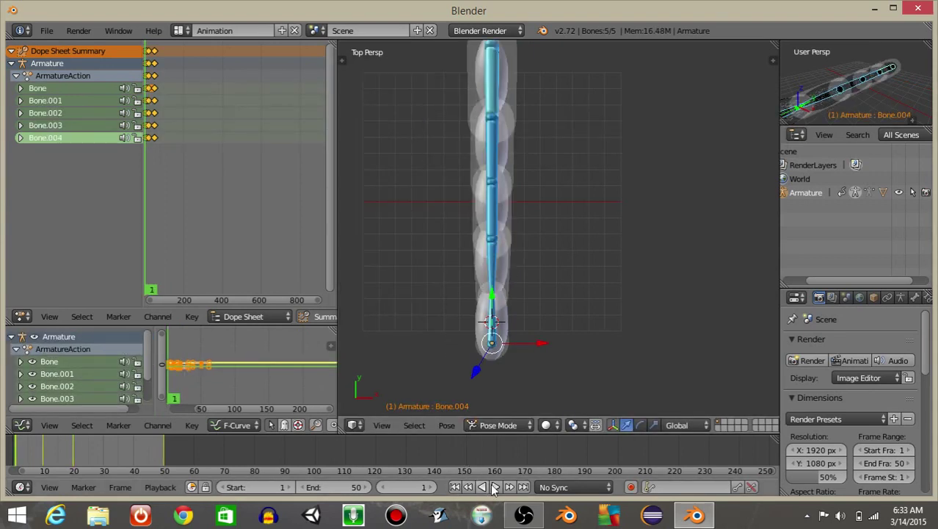
pyautogui.click(495, 487)
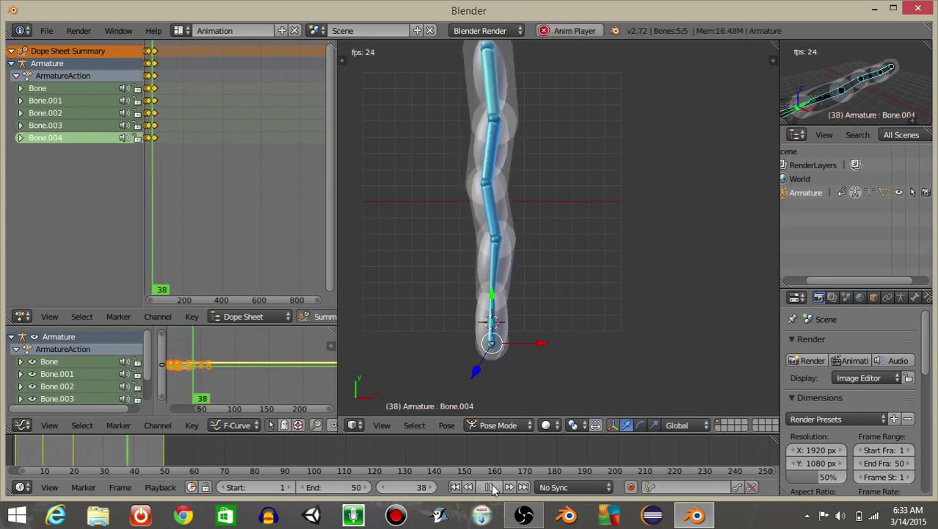
pyautogui.click(492, 487)
pyautogui.click(455, 488)
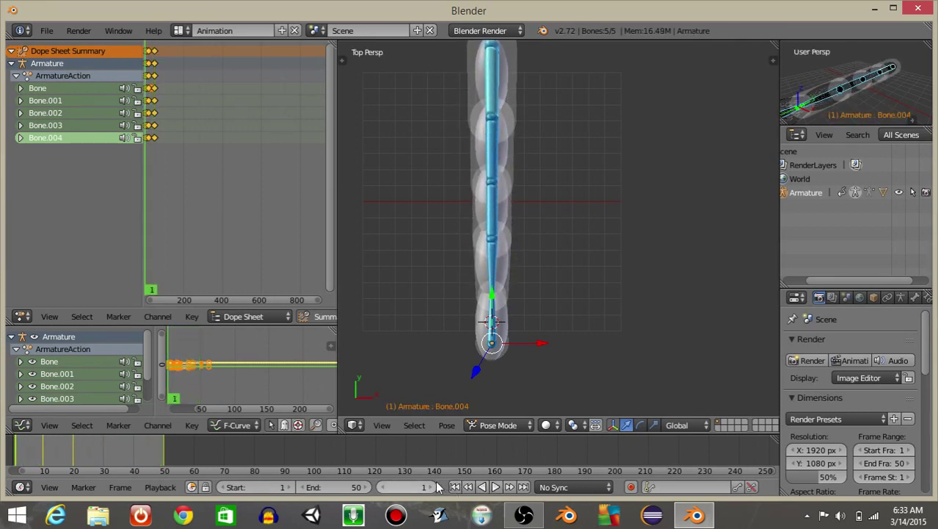
pyautogui.click(405, 490)
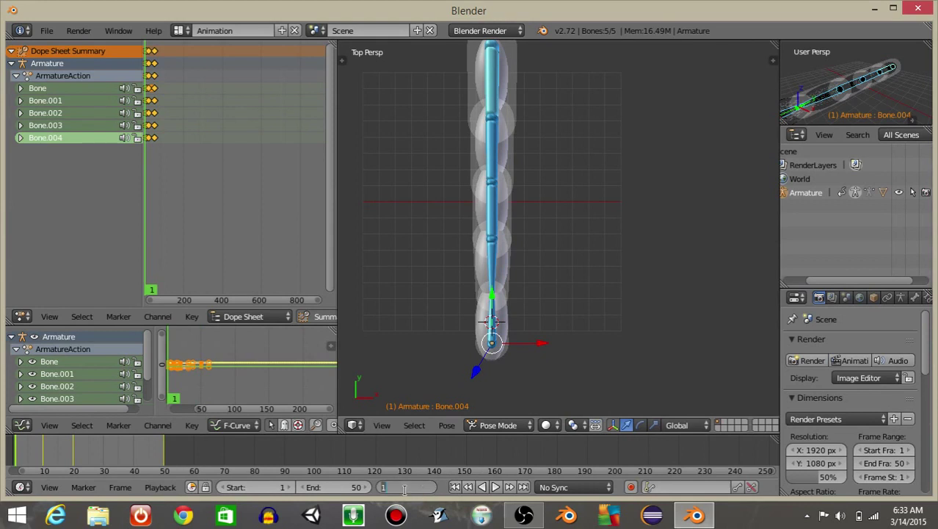
pyautogui.write('20')
pyautogui.press('Return')
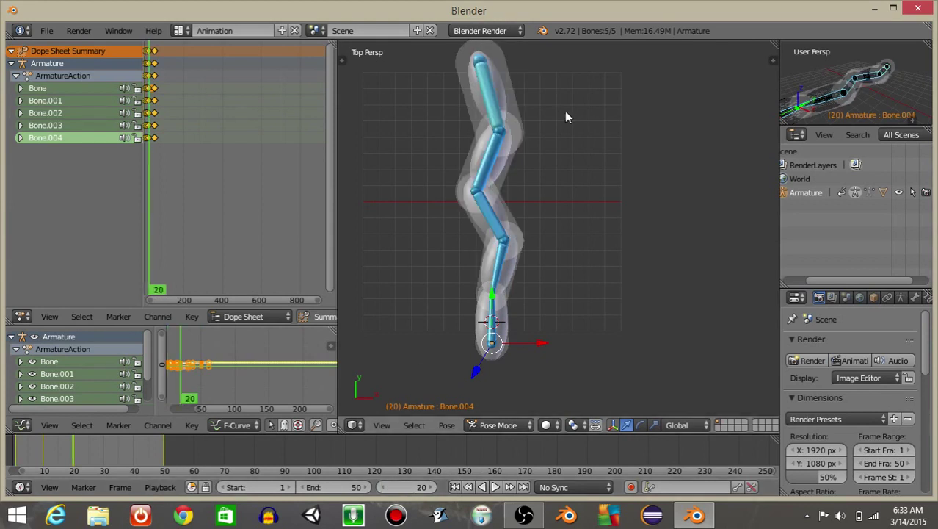
# Step: At frame 30, rotate the fourth bone counterclockwise and the third bone clockwise
pyautogui.click(412, 485)
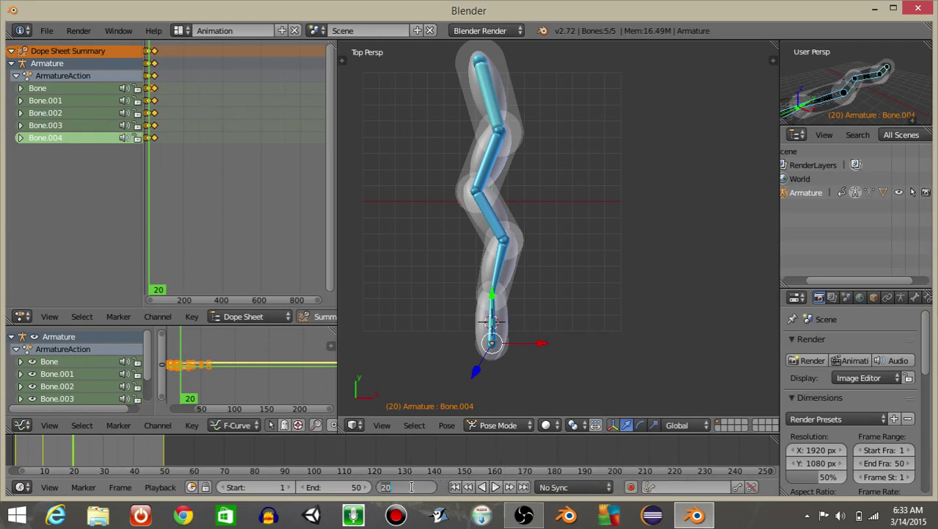
pyautogui.write('30')
pyautogui.press('Return')
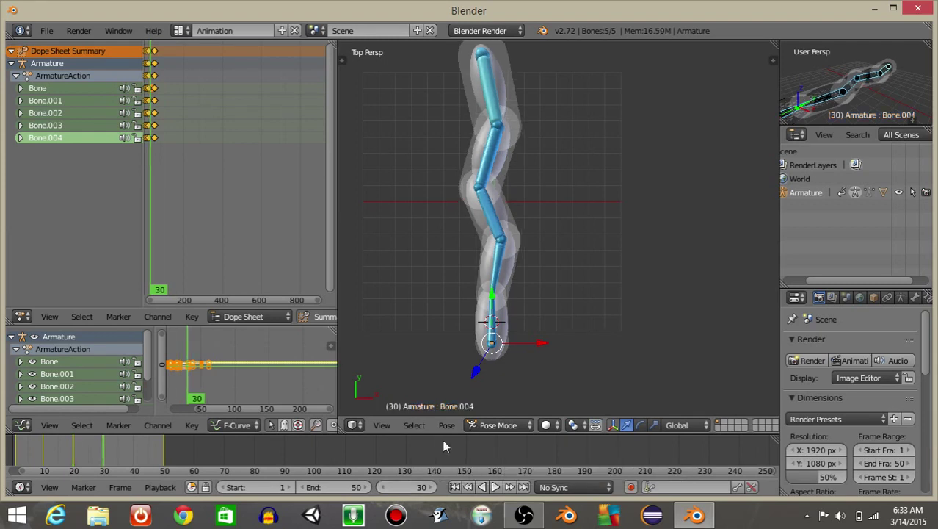
pyautogui.rightClick(484, 143)
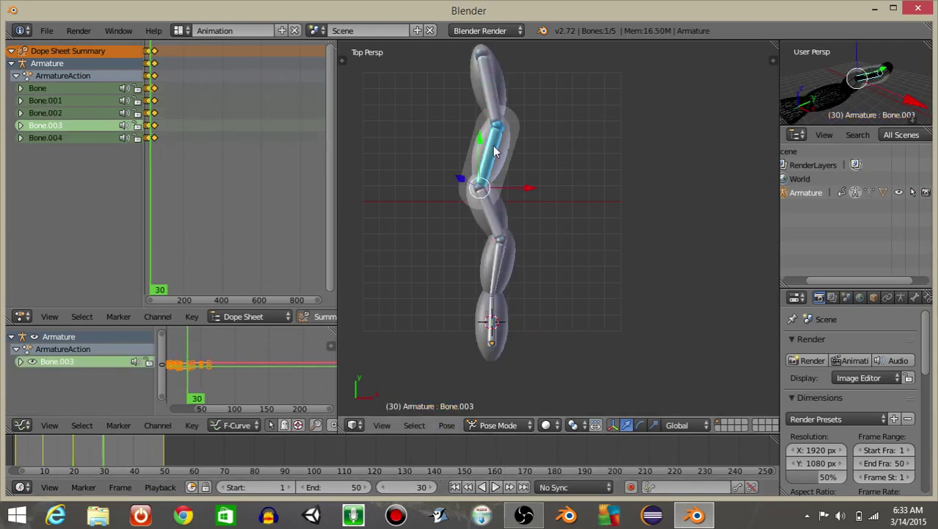
pyautogui.press('r')
pyautogui.click(447, 151)
pyautogui.rightClick(491, 205)
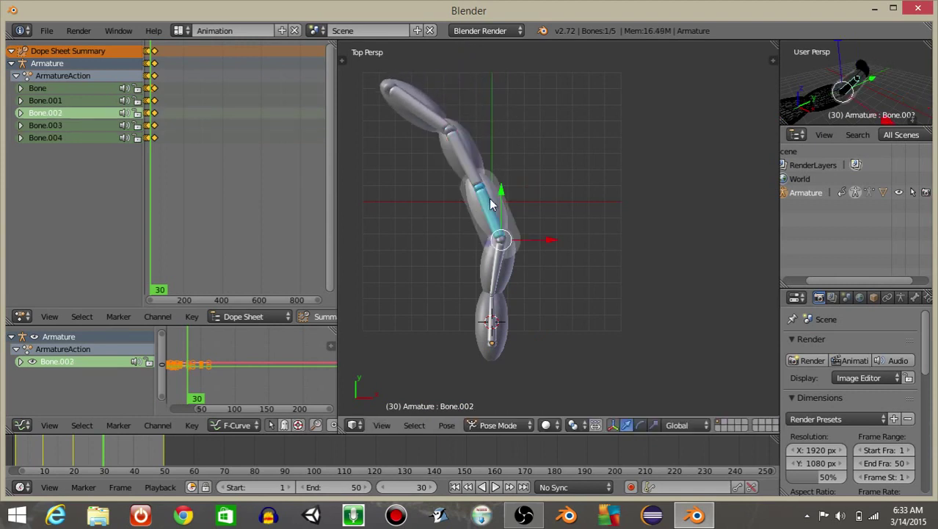
pyautogui.press('r')
pyautogui.click(544, 152)
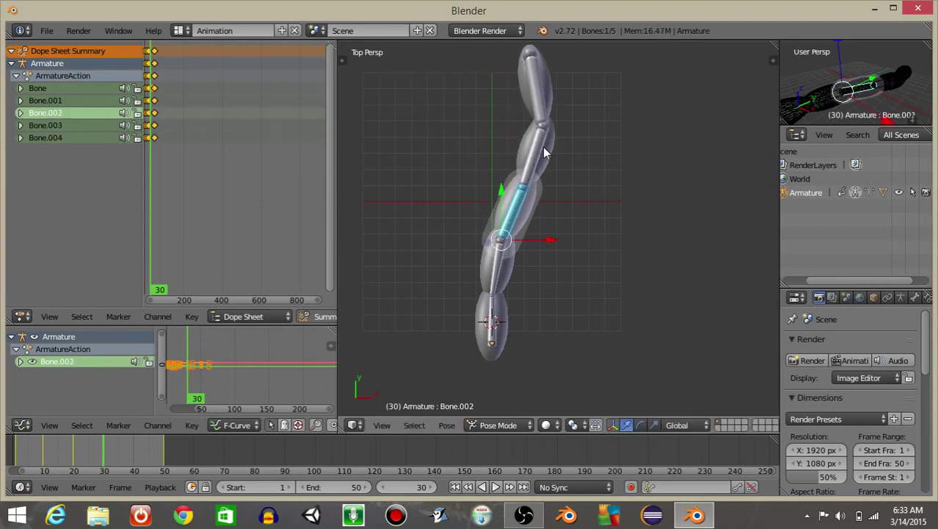
# Step: Rotate the second bone counterclockwise and the third bone clockwise so their bends oppose those of the frame 20 pose
pyautogui.rightClick(497, 259)
pyautogui.press('r')
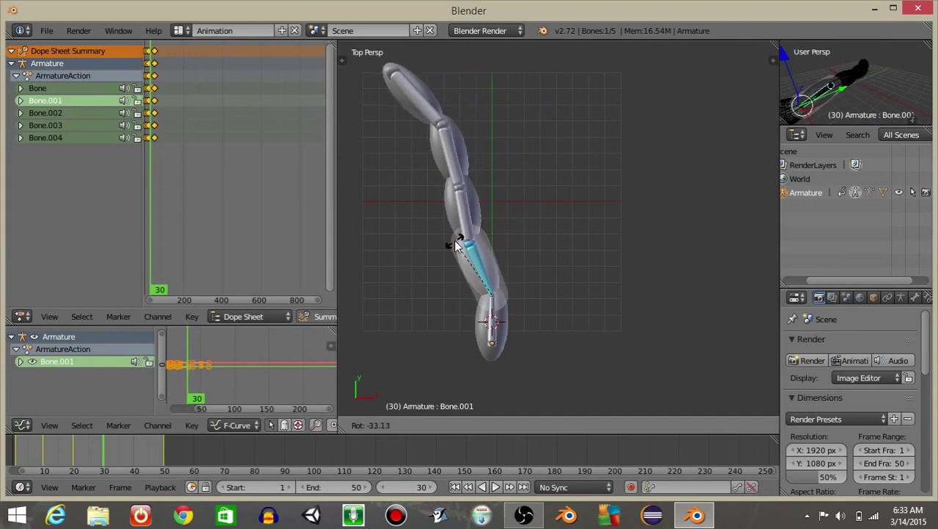
pyautogui.click(460, 241)
pyautogui.rightClick(470, 208)
pyautogui.press('r')
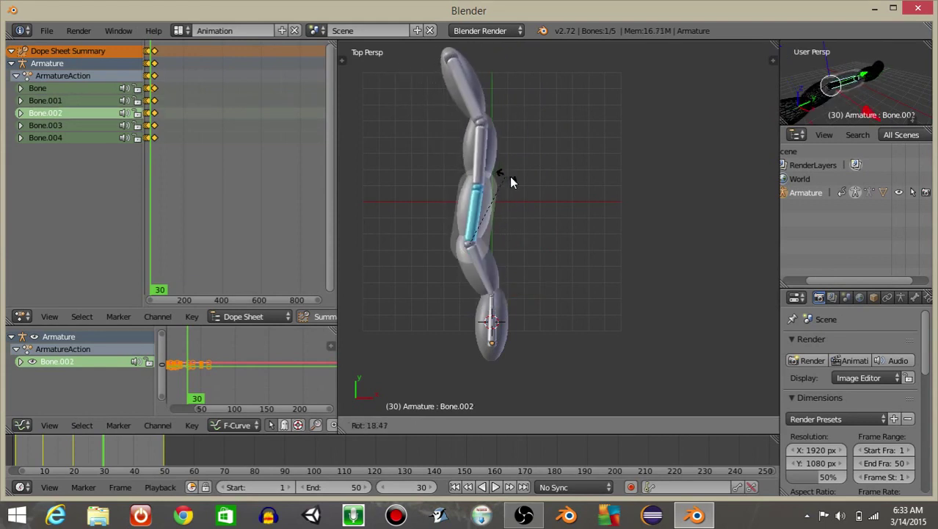
pyautogui.click(526, 182)
# Step: Rotate the fourth bone counterclockwise and the fifth bone clockwise to complete the zigzag at frame 30
pyautogui.rightClick(505, 166)
pyautogui.press('r')
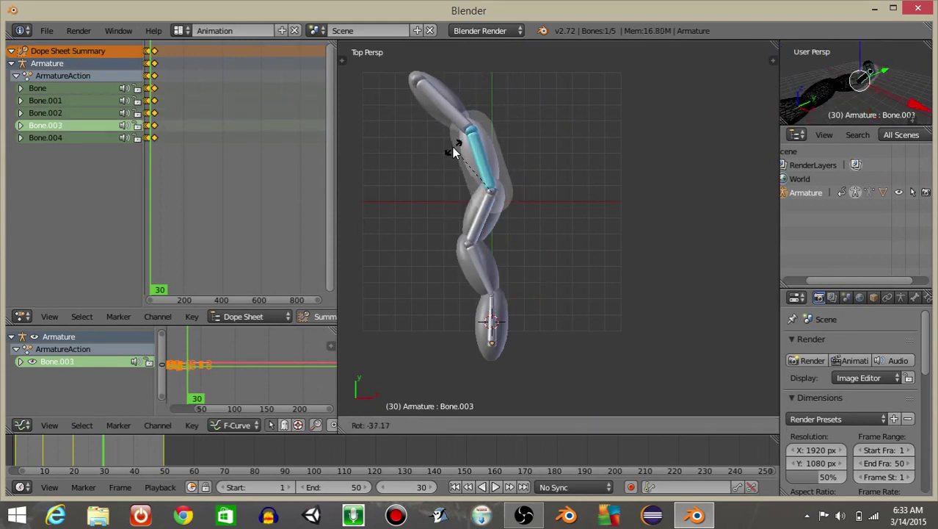
pyautogui.click(449, 141)
pyautogui.rightClick(444, 105)
pyautogui.press('r')
pyautogui.click(495, 103)
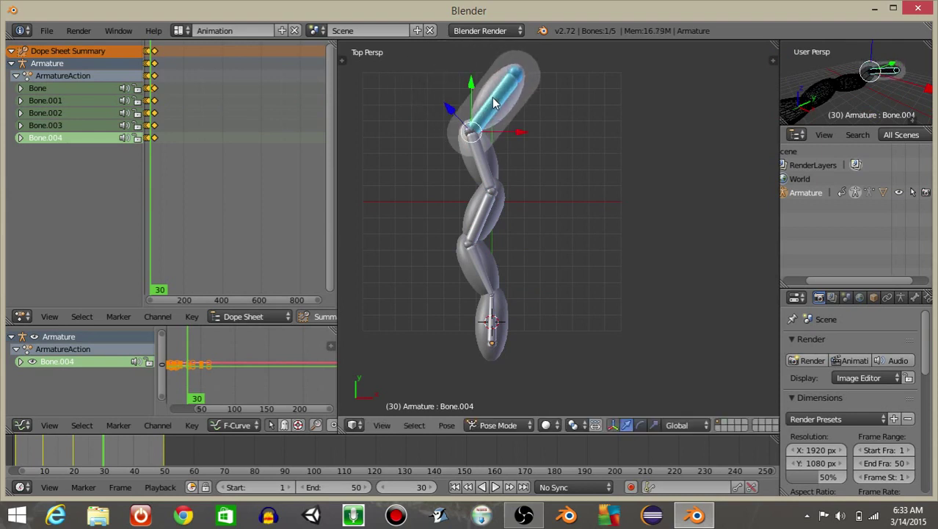
# Step: Insert a rotation keyframe for all bones at frame 30
pyautogui.press('a')
pyautogui.press('i')
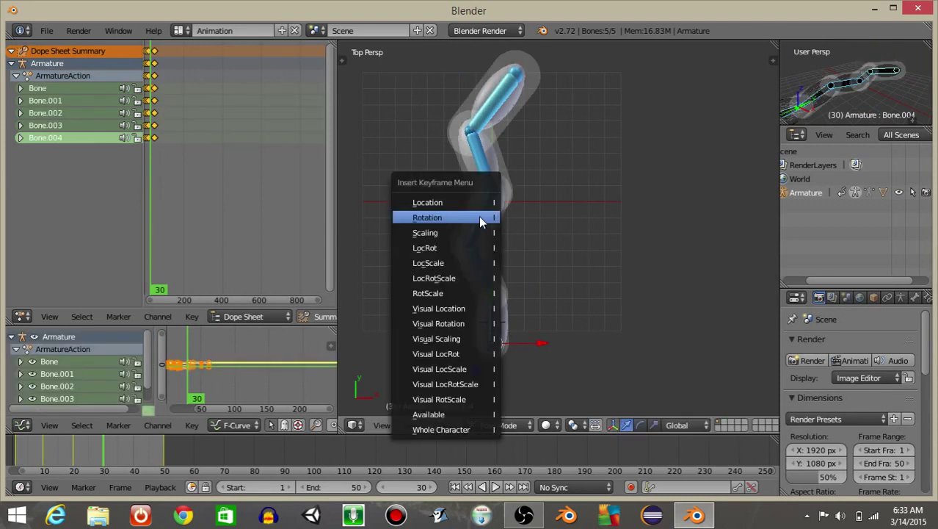
pyautogui.click(479, 217)
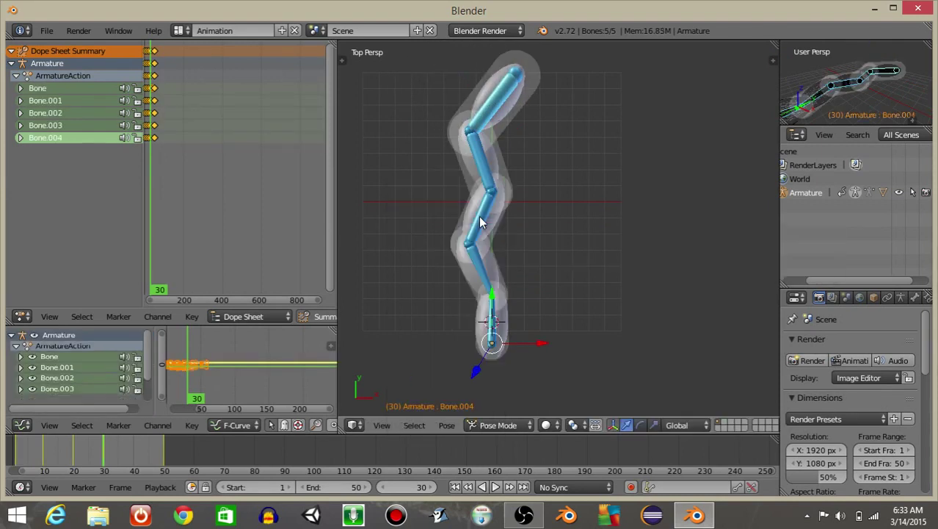
# Step: At frame 40, rotate the second bone clockwise and the third bone counterclockwise to reverse the frame 30 bends
pyautogui.click(410, 486)
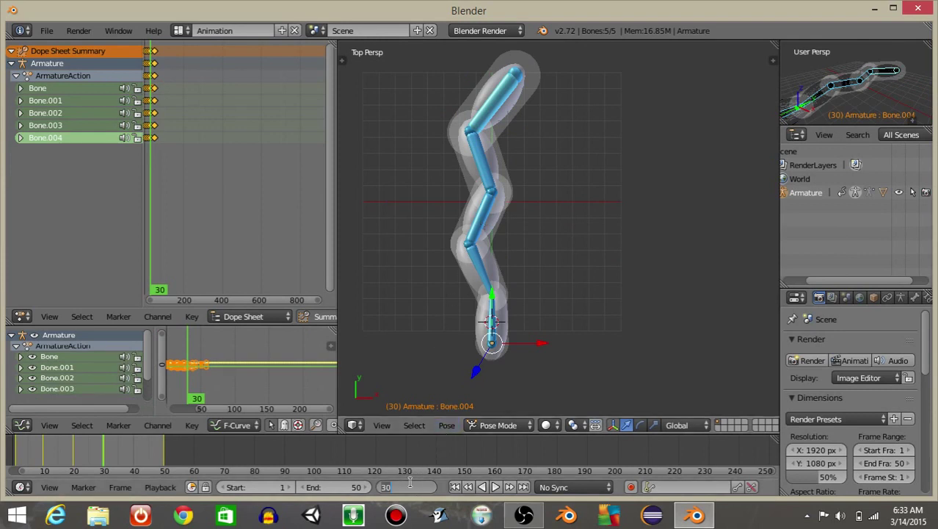
pyautogui.press('Return')
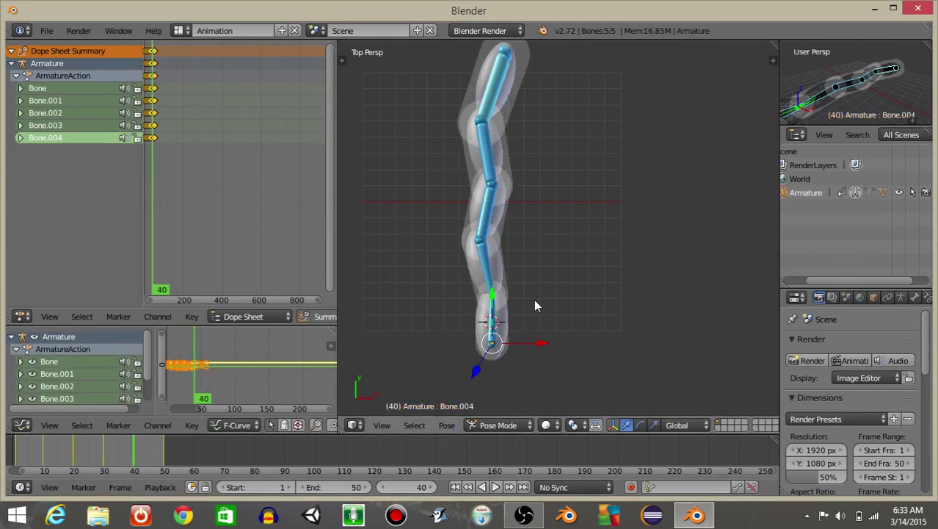
pyautogui.rightClick(481, 269)
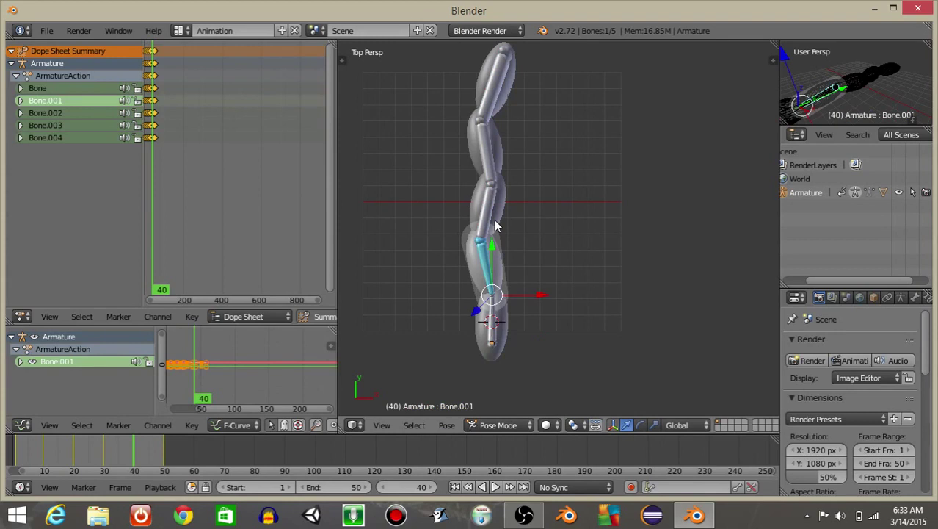
pyautogui.press('r')
pyautogui.click(540, 232)
pyautogui.rightClick(527, 221)
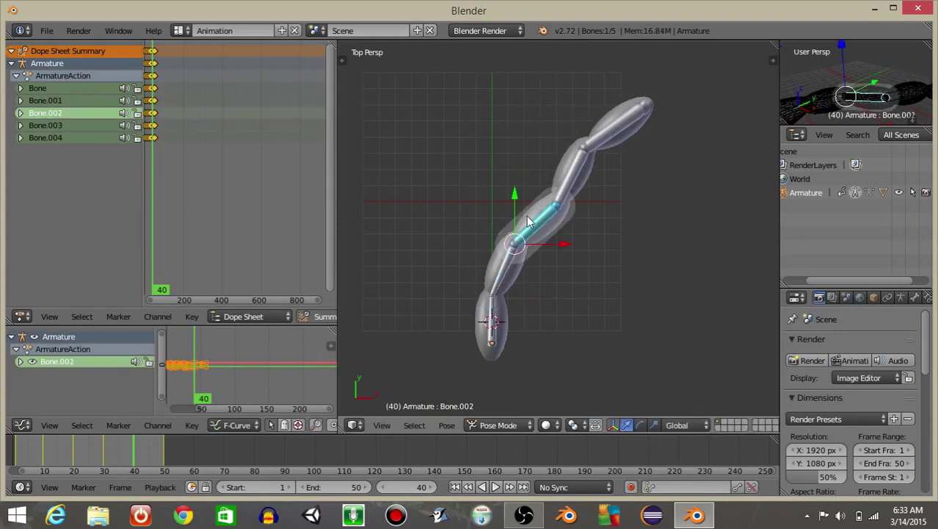
pyautogui.press('r')
pyautogui.click(458, 227)
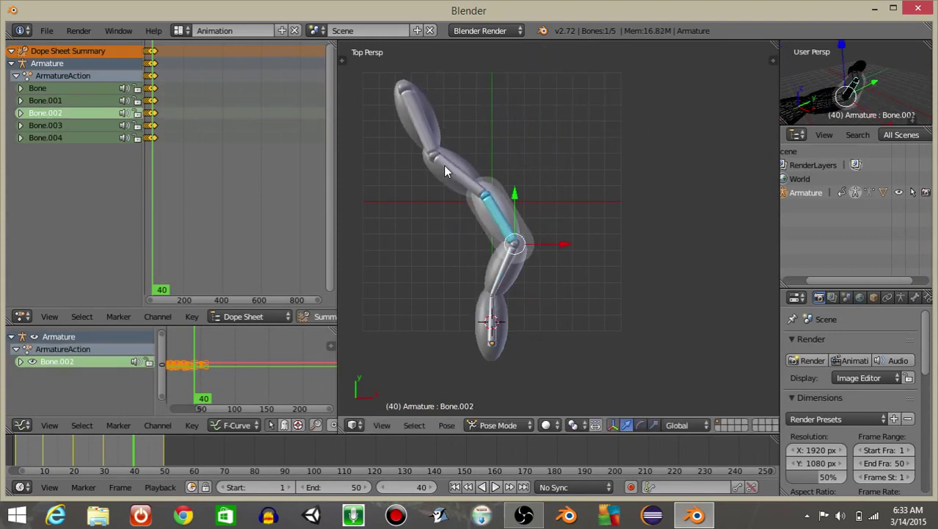
# Step: Rotate the fourth bone clockwise and the fifth bone counterclockwise to complete the reversed zigzag at frame 40
pyautogui.rightClick(443, 165)
pyautogui.press('r')
pyautogui.click(518, 132)
pyautogui.rightClick(527, 110)
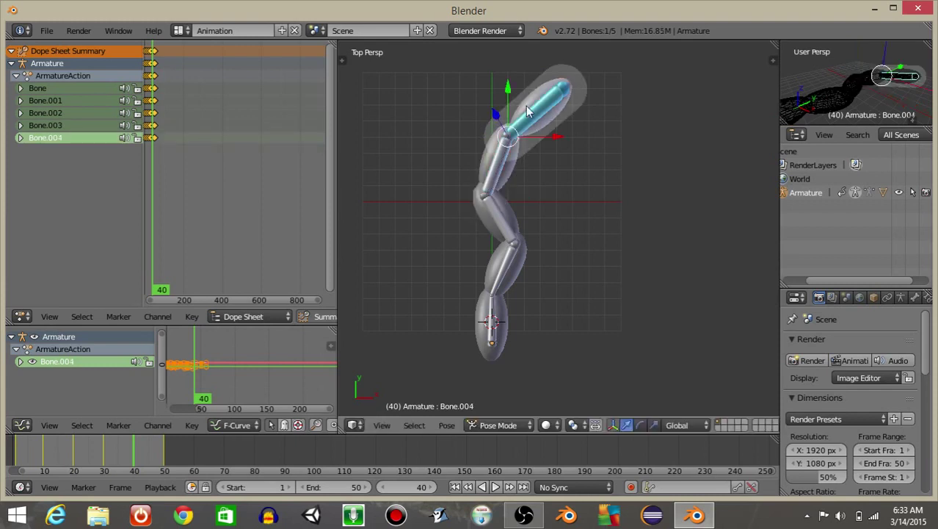
pyautogui.press('r')
pyautogui.click(449, 112)
# Step: Select all bones and insert a rotation keyframe for them at frame 40
pyautogui.press('a')
pyautogui.press('a')
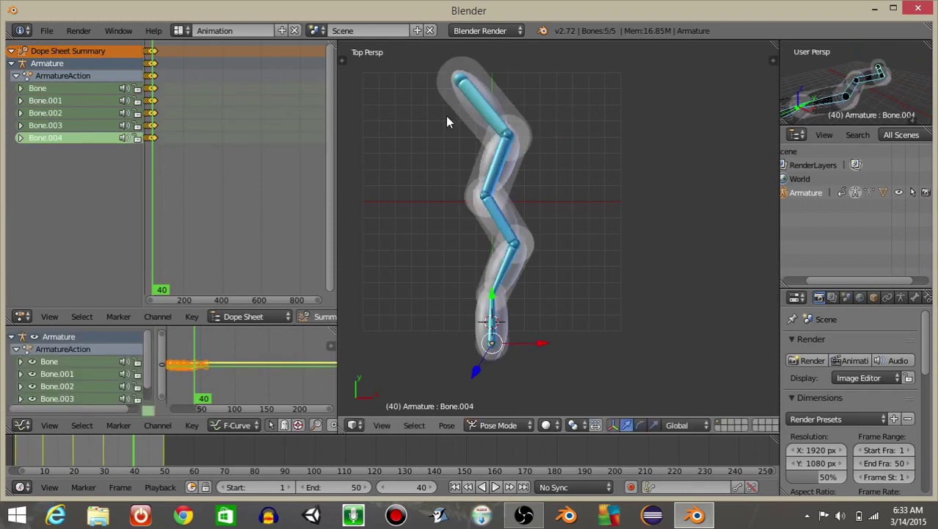
pyautogui.press('i')
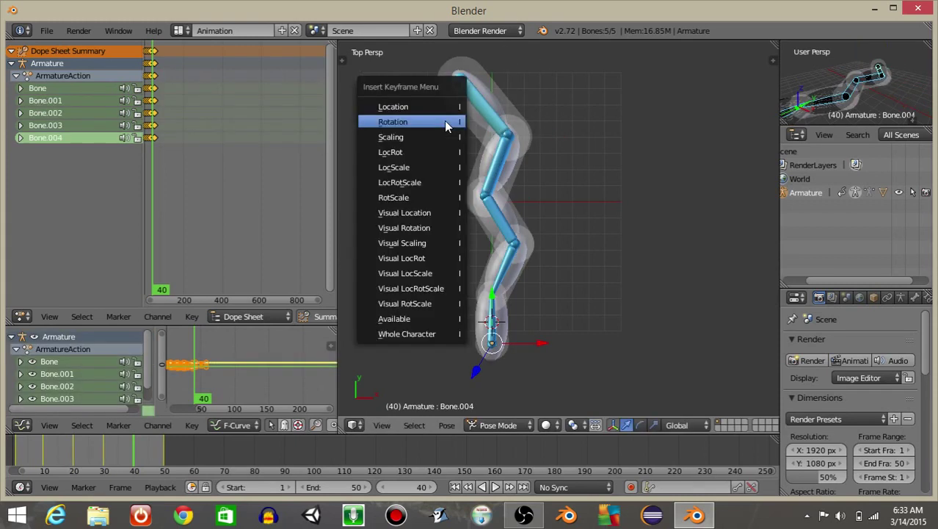
pyautogui.click(446, 123)
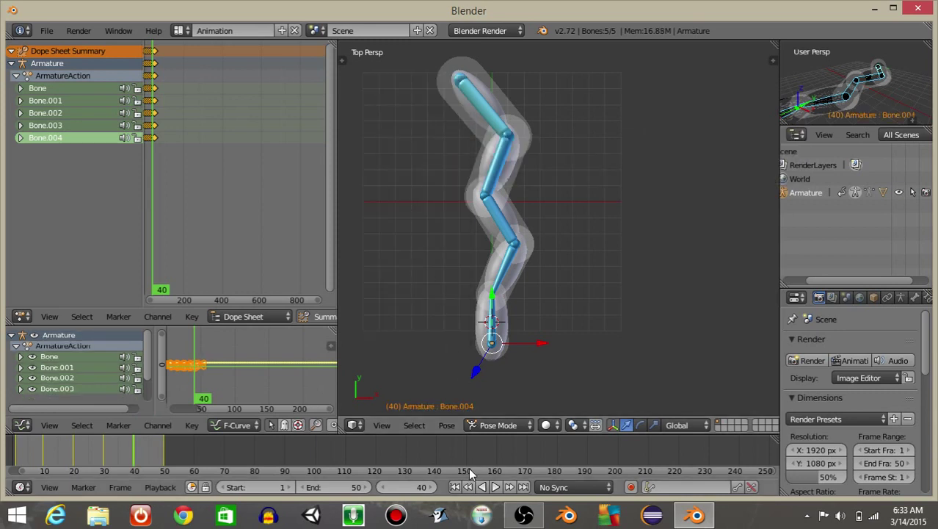
# Step: Play the wriggling animation from the first frame, stop it and return to frame 1
pyautogui.click(454, 487)
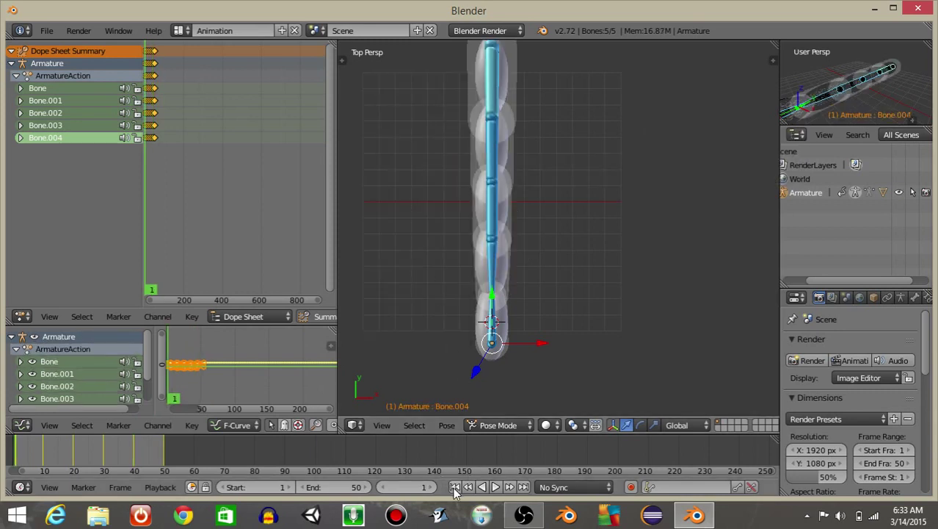
pyautogui.click(495, 486)
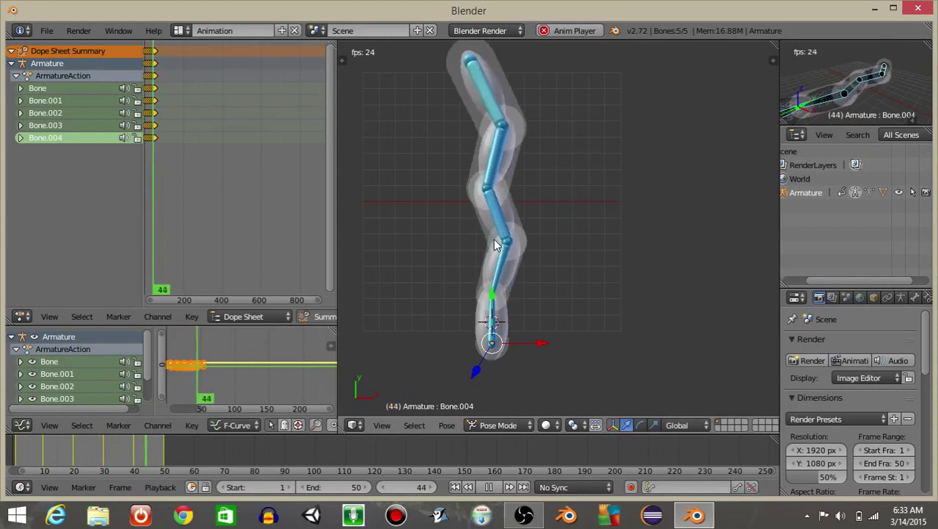
pyautogui.click(488, 487)
pyautogui.click(455, 487)
# Step: Switch the armature from Pose Mode to Object Mode
pyautogui.click(489, 424)
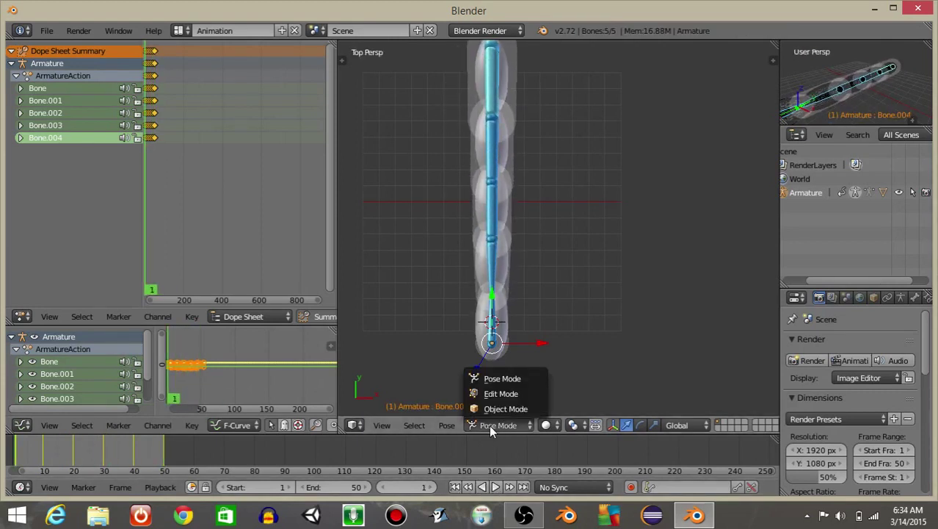
pyautogui.click(488, 409)
pyautogui.moveTo(557, 286); pyautogui.dragTo(478, 194, button='middle')
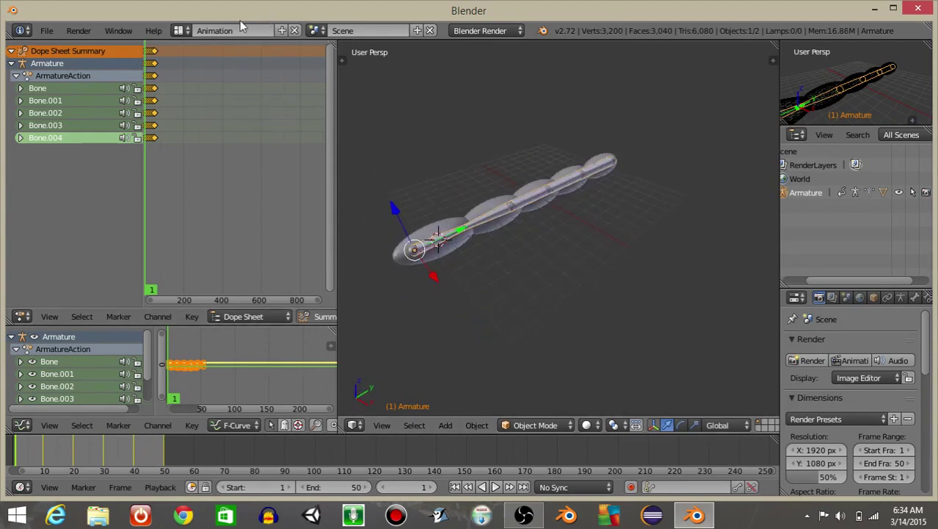
# Step: Change the screen layout to Game Logic and the render engine to Blender Game
pyautogui.click(179, 31)
pyautogui.click(192, 93)
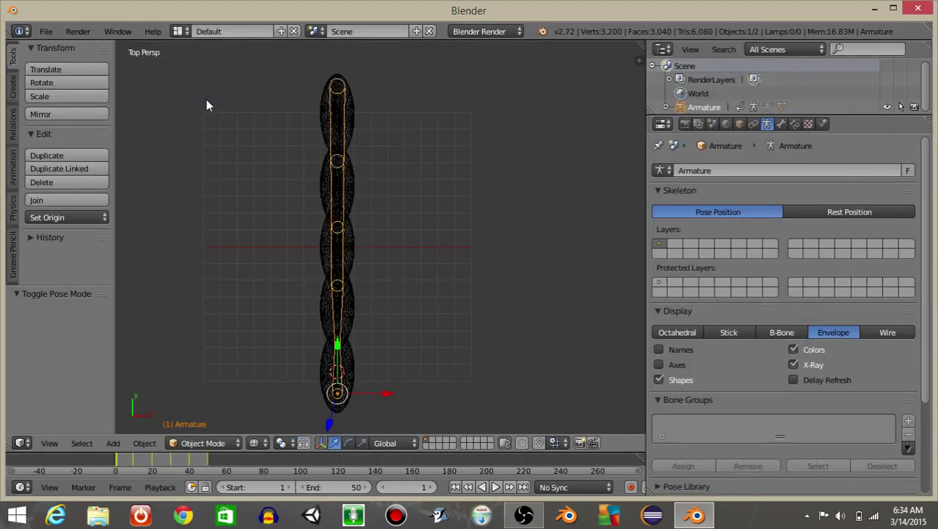
pyautogui.click(213, 31)
pyautogui.click(202, 108)
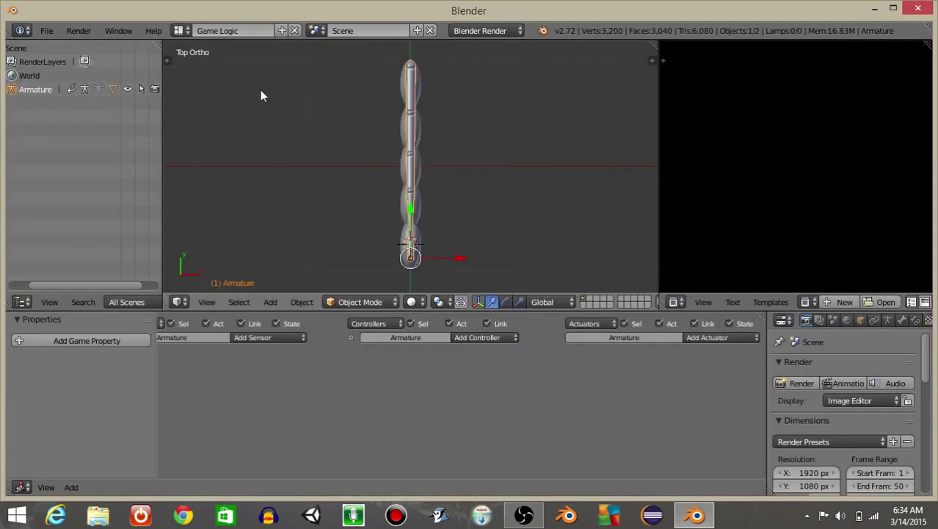
pyautogui.click(488, 31)
pyautogui.click(481, 62)
pyautogui.moveTo(451, 210); pyautogui.dragTo(254, 171, button='middle')
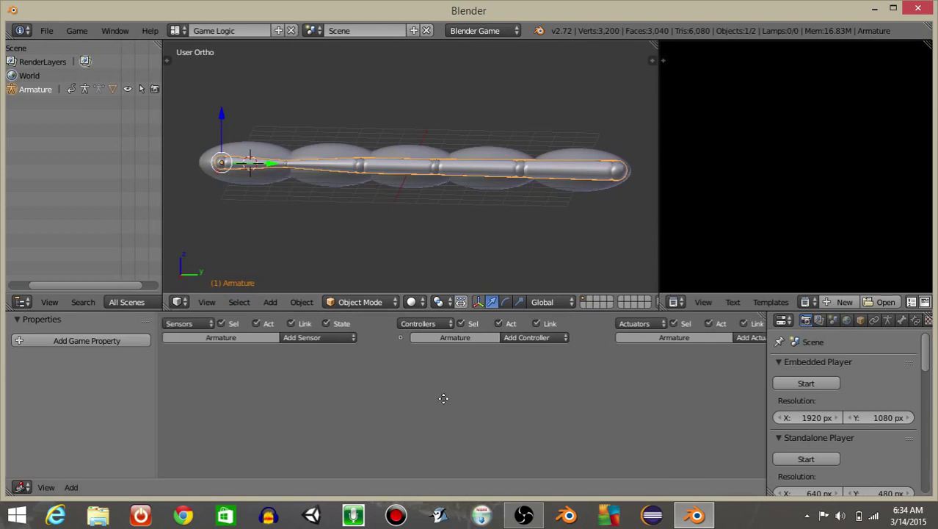
# Step: Add an Always sensor to the armature's game logic and collapse it
pyautogui.scroll(4, 324, 391)
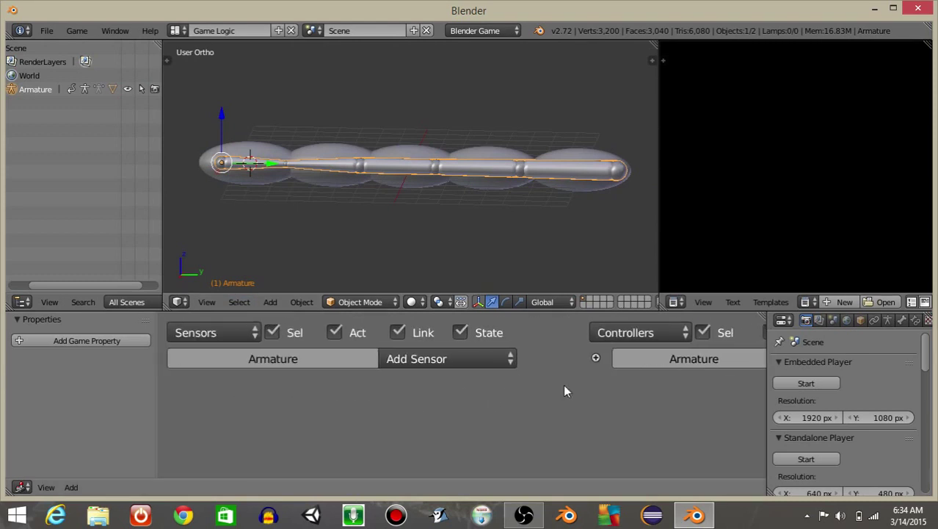
pyautogui.click(432, 359)
pyautogui.click(429, 311)
pyautogui.click(182, 404)
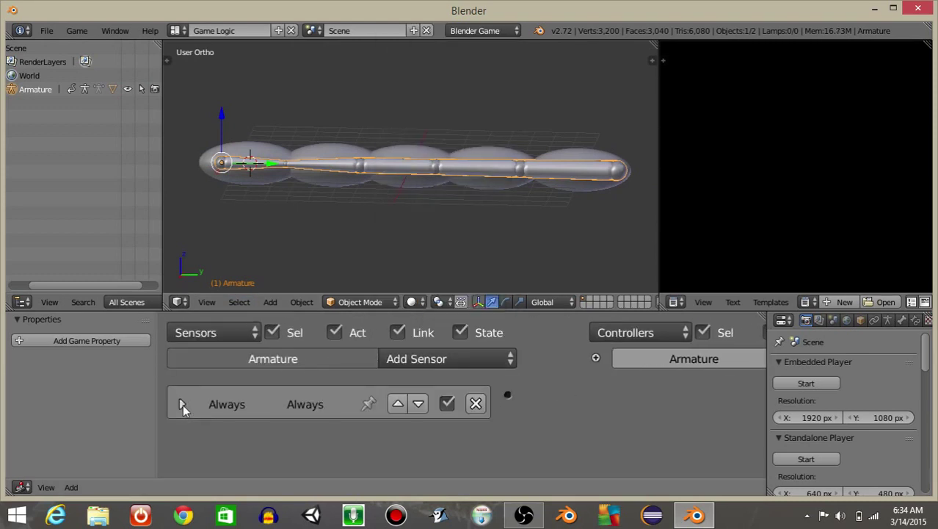
# Step: Add an Action actuator to the armature and set its playback type to Loop End
pyautogui.moveTo(646, 388); pyautogui.dragTo(346, 368, button='middle')
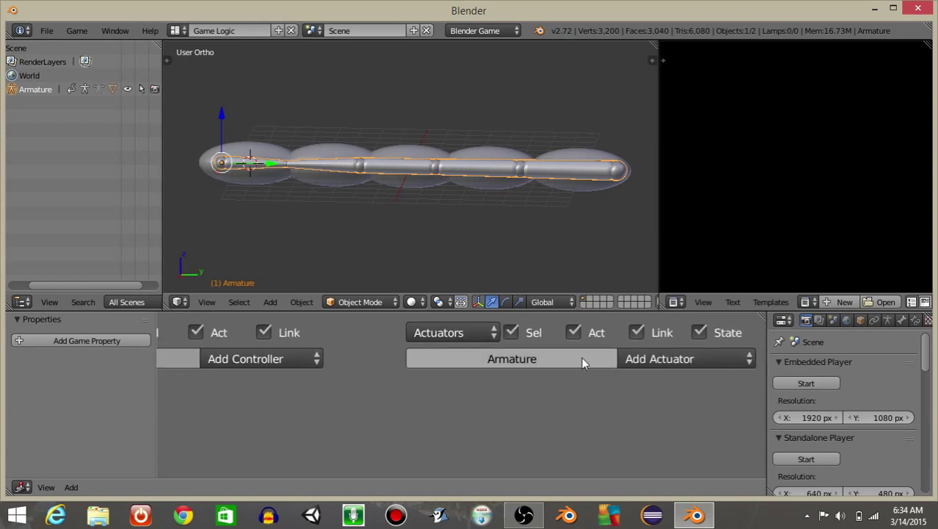
pyautogui.click(659, 358)
pyautogui.click(662, 308)
pyautogui.scroll(-2, 523, 421)
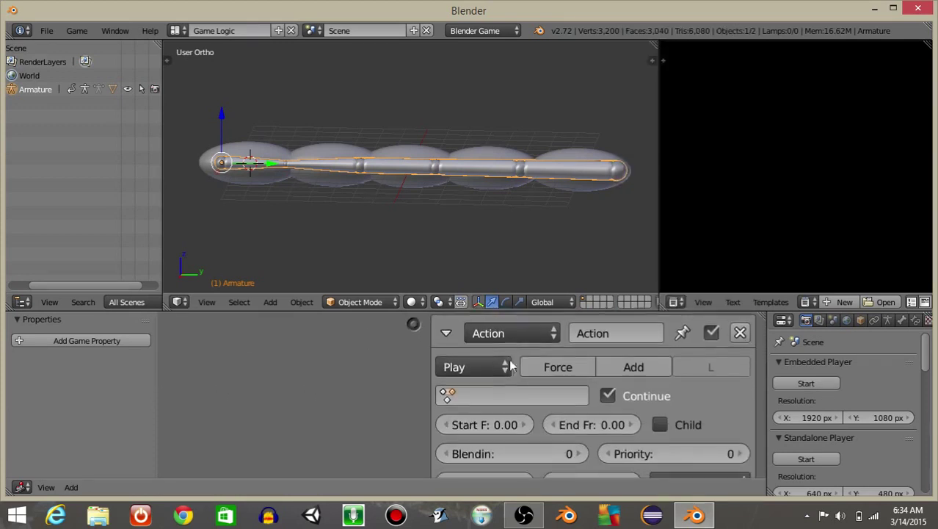
pyautogui.click(479, 367)
pyautogui.click(489, 254)
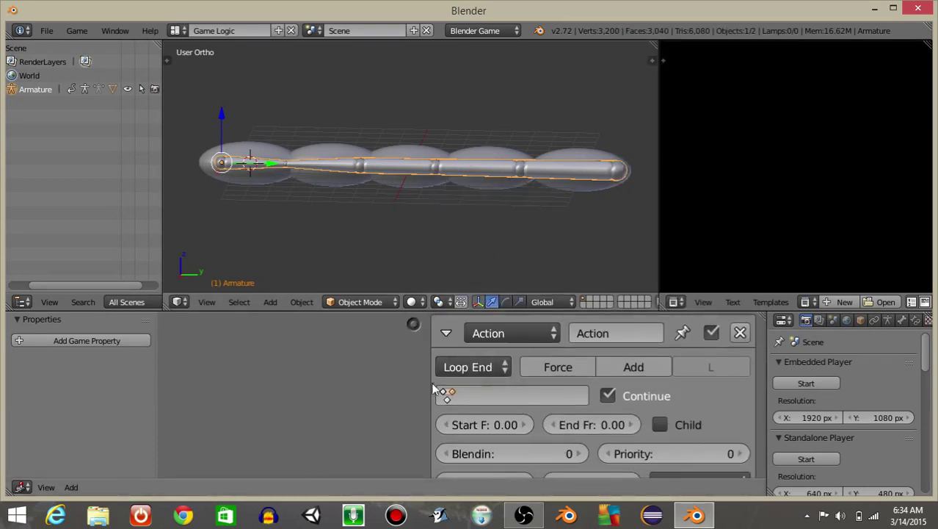
# Step: Set the armature's Action actuator to play ArmatureAction from frame 1 to frame 50
pyautogui.click(488, 426)
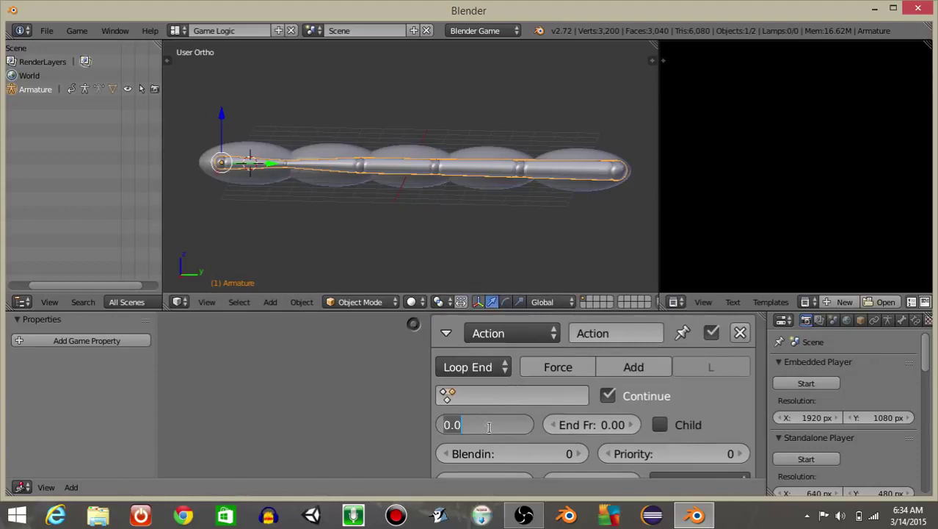
pyautogui.write('1')
pyautogui.press('Return')
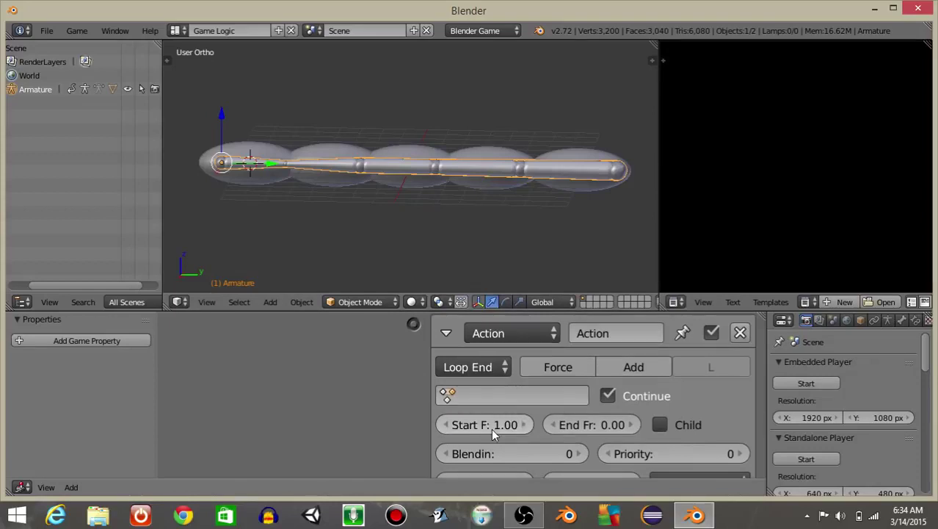
pyautogui.click(598, 420)
pyautogui.write('50')
pyautogui.press('Return')
pyautogui.click(479, 395)
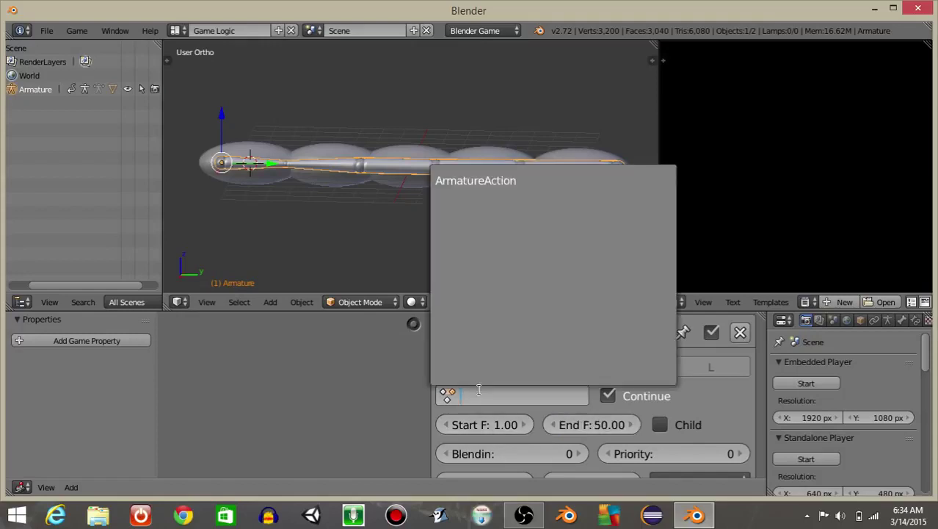
pyautogui.click(478, 181)
# Step: Link the armature's Always sensor to its Action actuator through an And controller
pyautogui.scroll(-4, 368, 397)
pyautogui.moveTo(319, 416); pyautogui.dragTo(518, 447, button='middle')
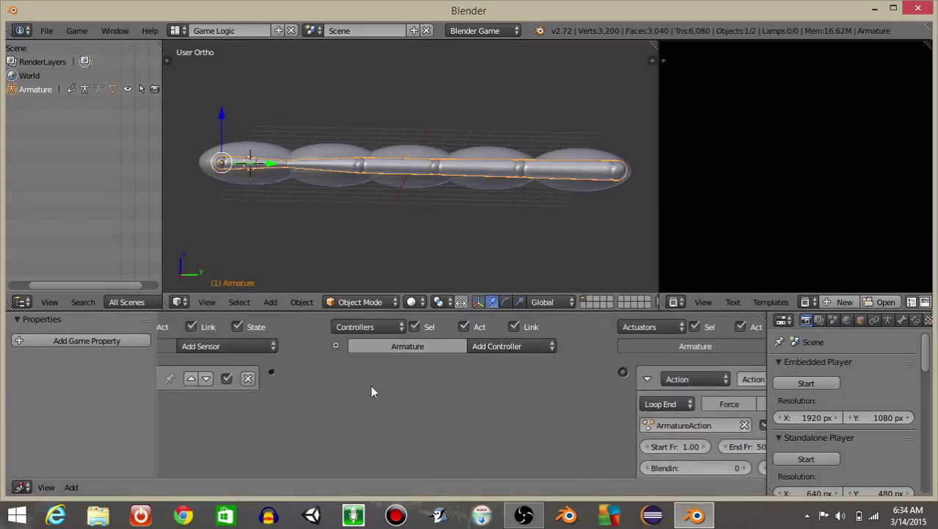
pyautogui.moveTo(270, 370); pyautogui.dragTo(623, 372)
# Step: Run the game from an angled view to check the worm's looping animation, and exit it
pyautogui.moveTo(383, 176); pyautogui.dragTo(471, 224, button='middle')
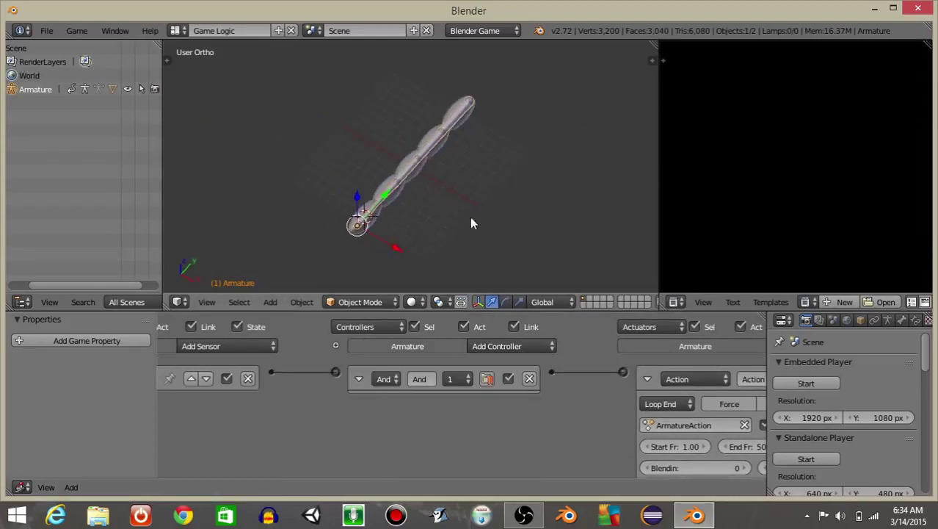
pyautogui.press('p')
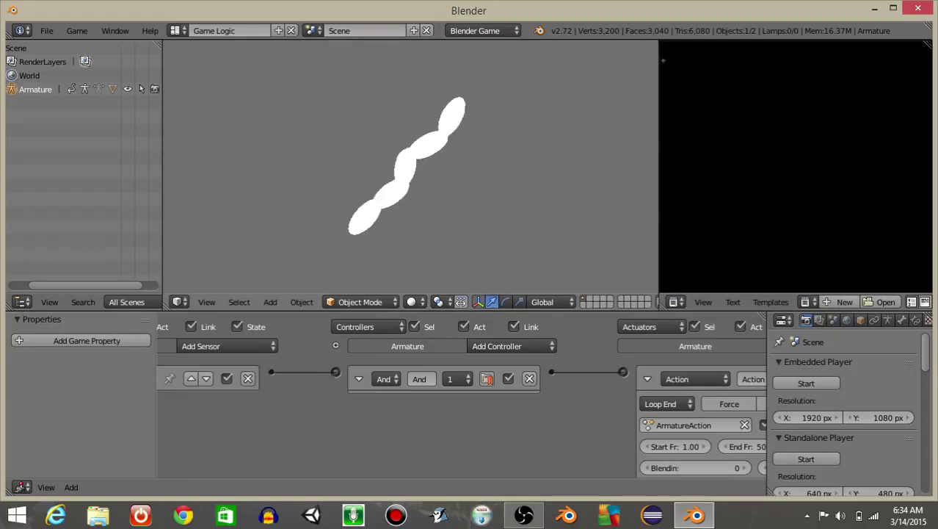
pyautogui.press('Escape')
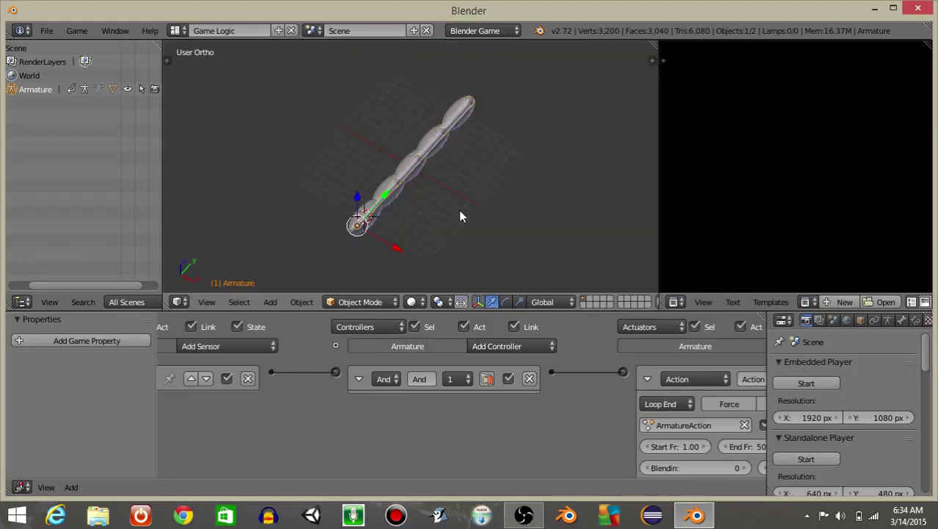
pyautogui.rightClick(430, 154)
pyautogui.scroll(4, 440, 155)
pyautogui.scroll(-2, 441, 160)
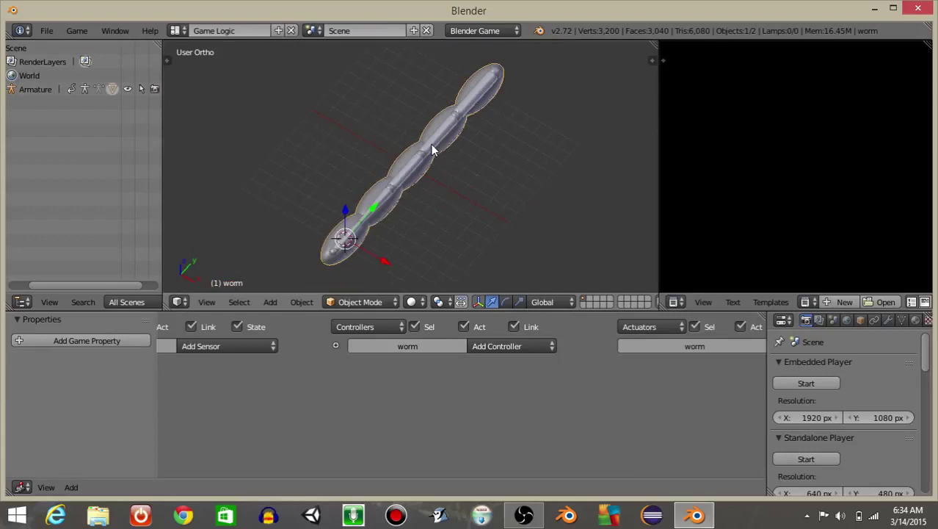
pyautogui.scroll(-3, 432, 150)
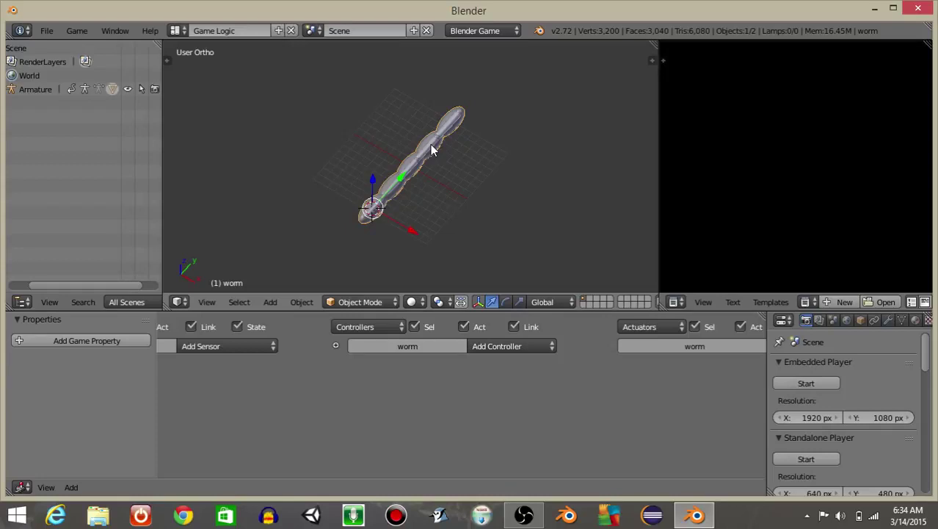
# Step: Add a cube in the top view and move it far from the worm, toward negative X and positive Y
pyautogui.press('KP_7')
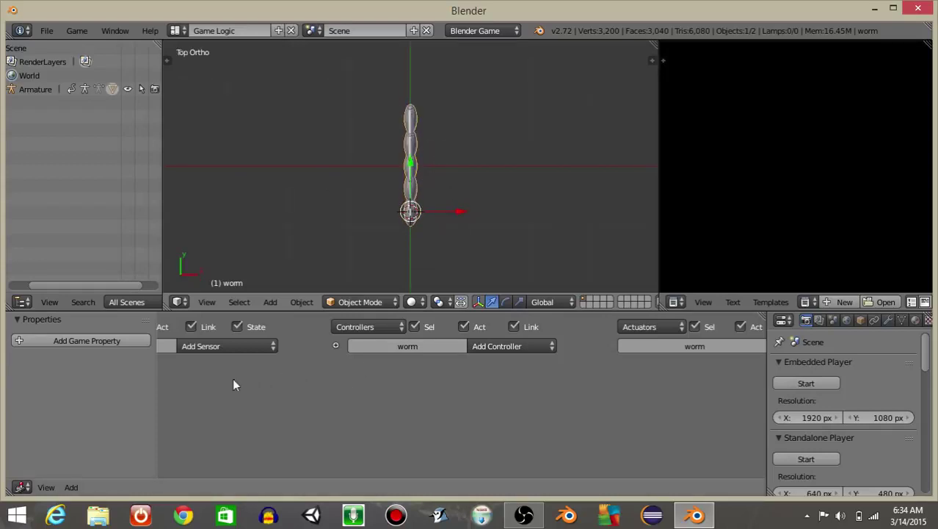
pyautogui.moveTo(233, 380); pyautogui.dragTo(469, 381, button='middle')
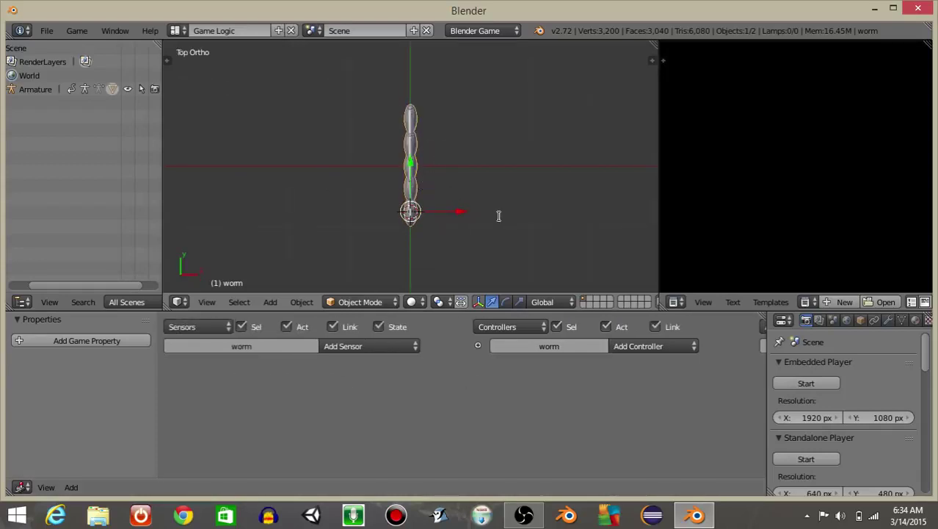
pyautogui.press('space')
pyautogui.write('add cu')
pyautogui.press('Return')
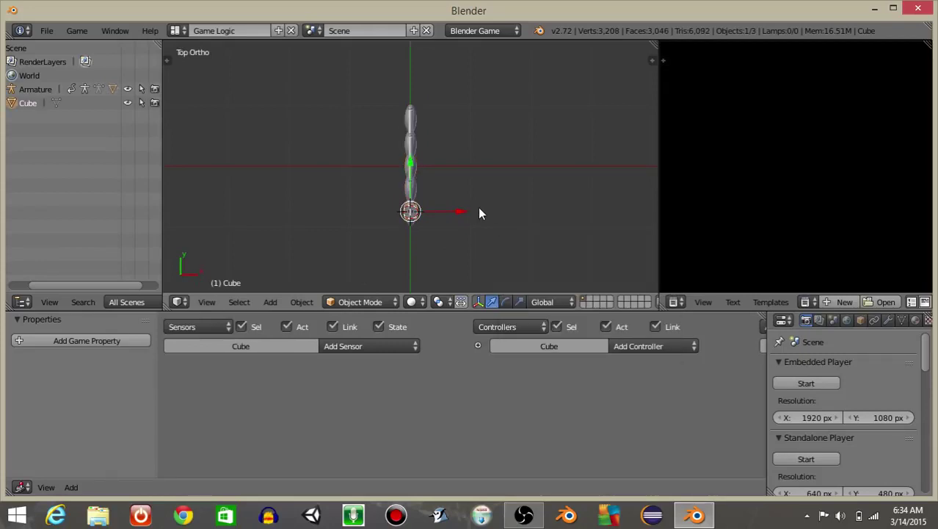
pyautogui.moveTo(465, 211); pyautogui.dragTo(232, 211)
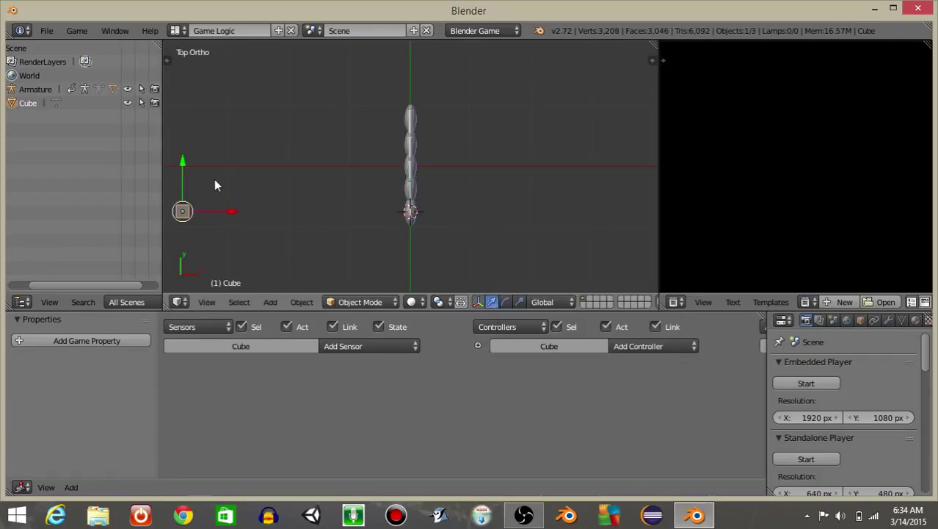
pyautogui.moveTo(184, 163); pyautogui.dragTo(234, 261)
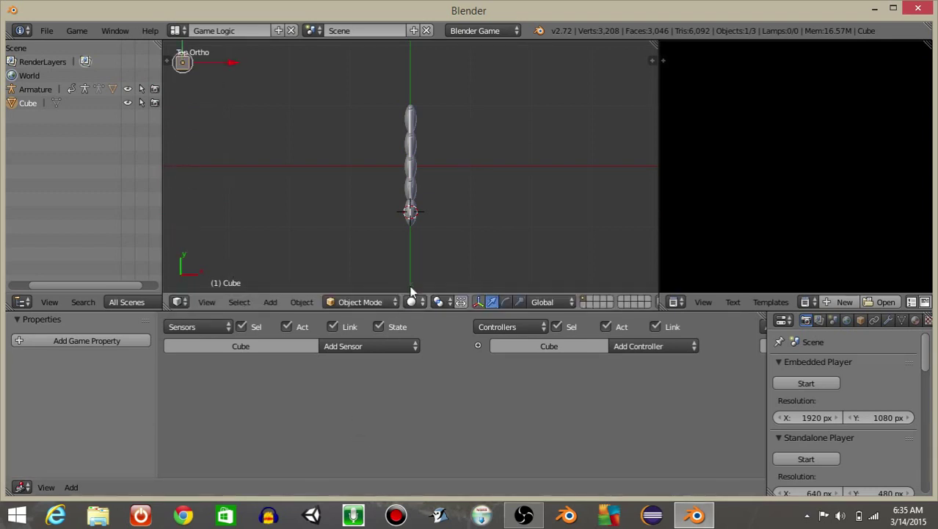
# Step: Select the armature and collapse its Action actuator
pyautogui.scroll(2, 334, 393)
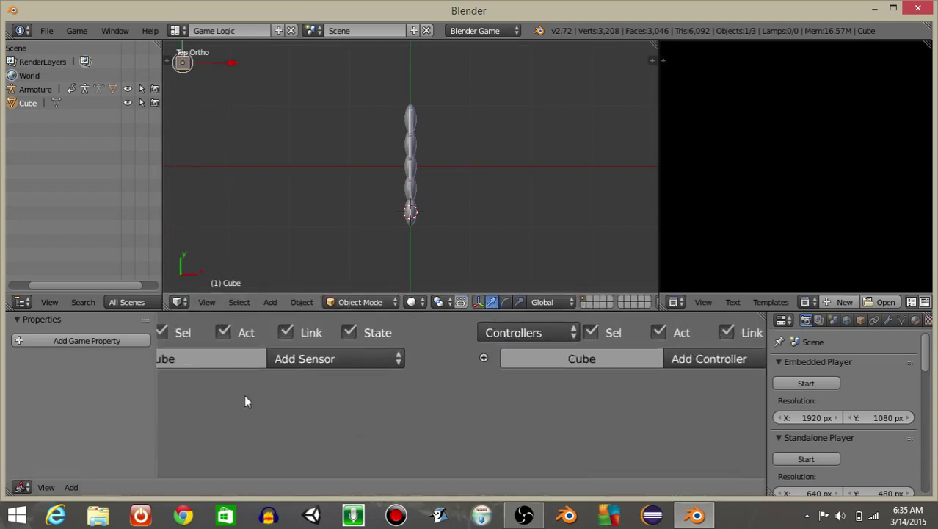
pyautogui.rightClick(404, 144)
pyautogui.moveTo(333, 393); pyautogui.dragTo(445, 360, button='middle')
pyautogui.moveTo(651, 390); pyautogui.dragTo(378, 430, button='middle')
pyautogui.moveTo(737, 417); pyautogui.dragTo(443, 377, button='middle')
pyautogui.click(444, 360)
pyautogui.moveTo(527, 330); pyautogui.dragTo(527, 373, button='middle')
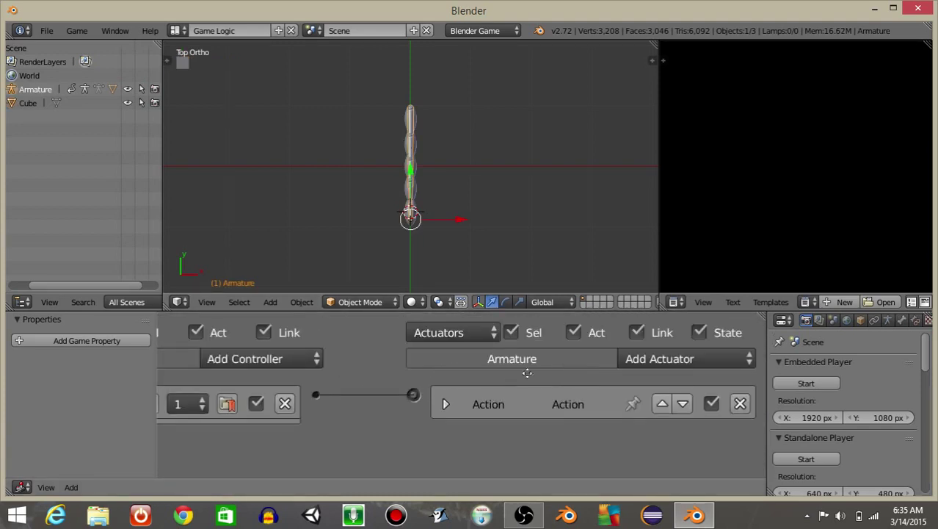
# Step: Add an Edit Object actuator to the armature, set it to Track to with Cube as the object, and collapse it
pyautogui.click(639, 361)
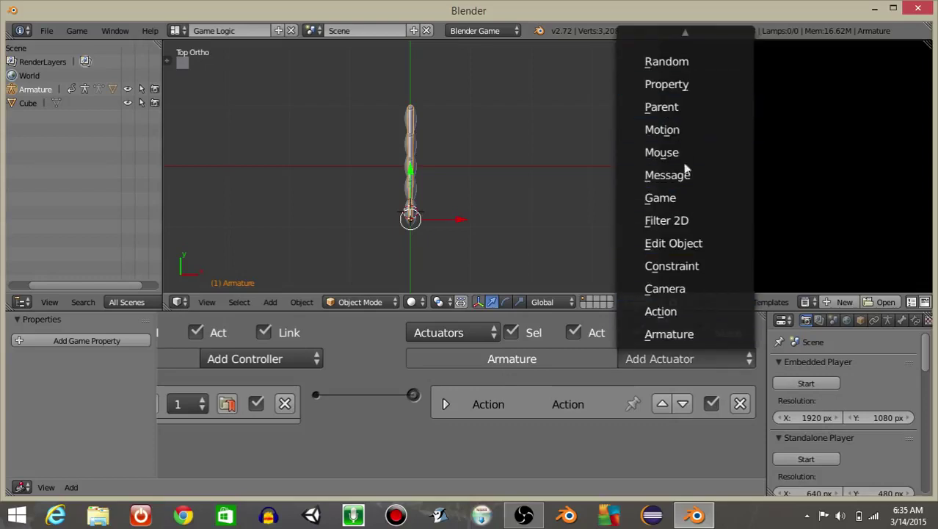
pyautogui.click(675, 242)
pyautogui.scroll(-2, 570, 389)
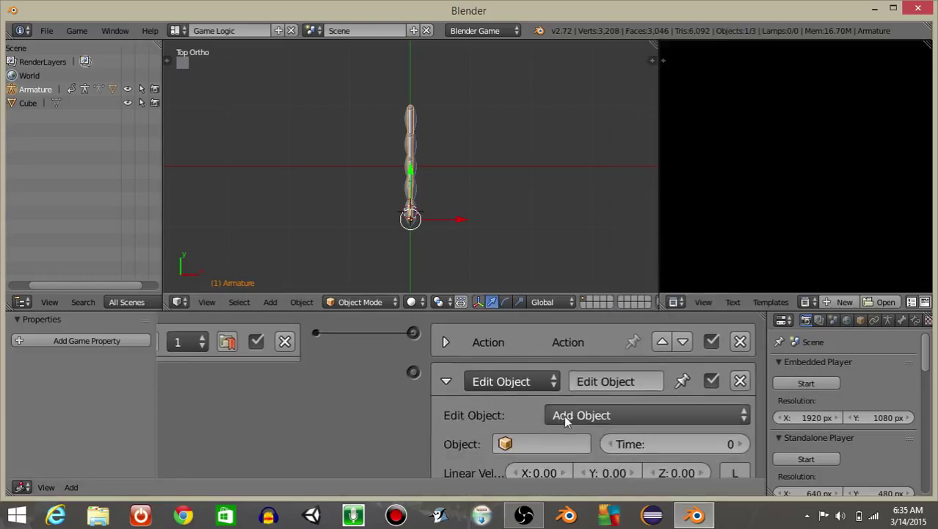
pyautogui.click(565, 414)
pyautogui.click(567, 321)
pyautogui.click(550, 443)
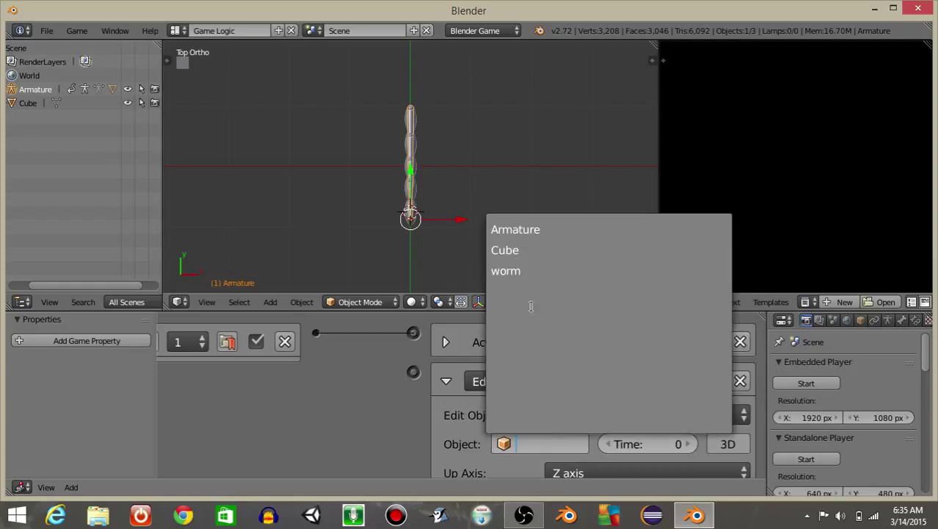
pyautogui.click(508, 247)
pyautogui.click(446, 381)
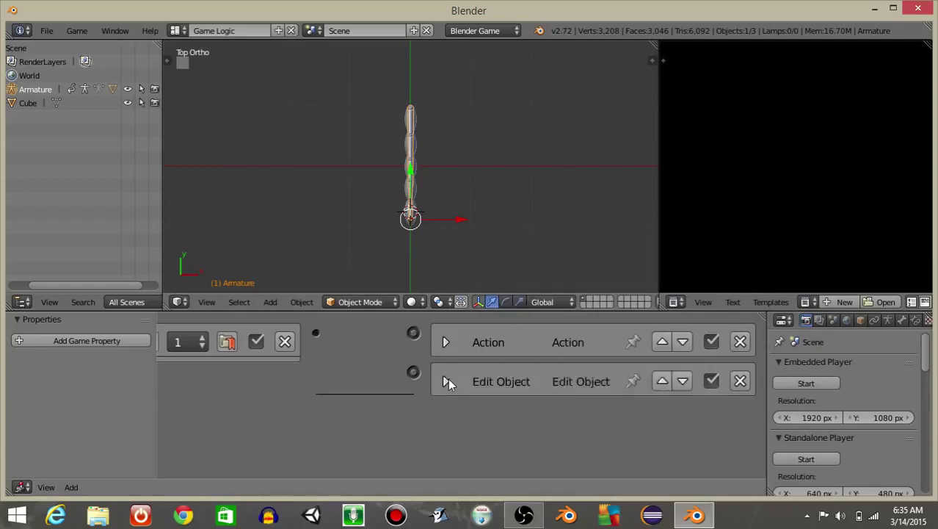
# Step: Delete the Edit Object actuator from the armature
pyautogui.scroll(2, 448, 379)
pyautogui.click(445, 441)
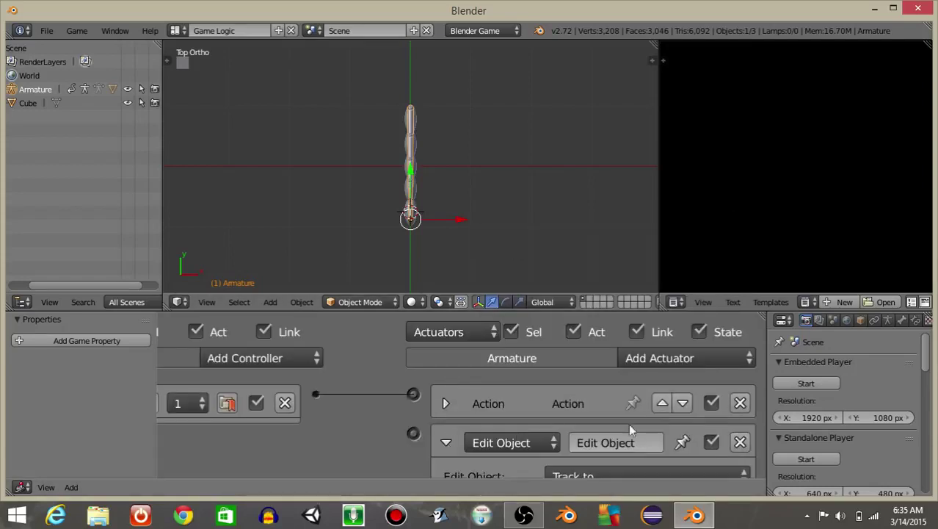
pyautogui.click(740, 443)
# Step: Select the worm mesh, add an Always sensor to its game logic, and collapse the sensor
pyautogui.rightClick(424, 126)
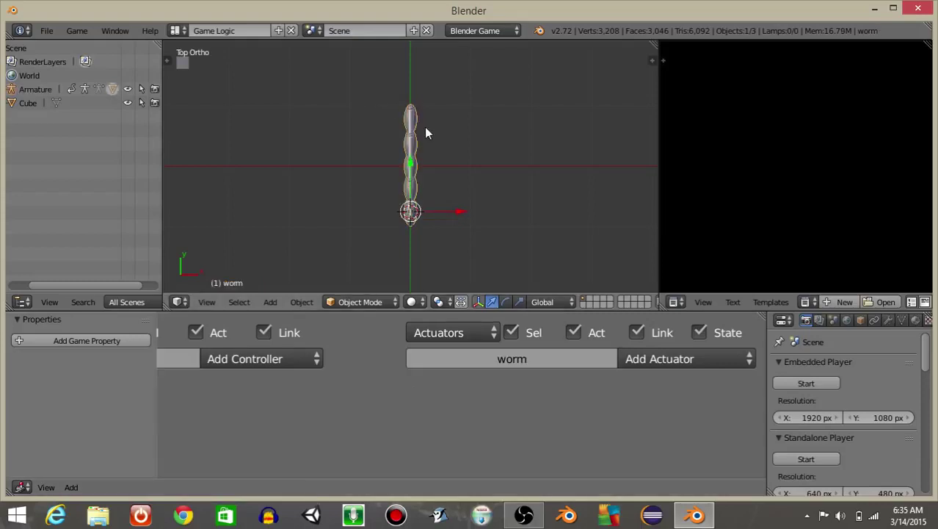
pyautogui.moveTo(304, 361); pyautogui.dragTo(597, 389, button='middle')
pyautogui.moveTo(236, 411); pyautogui.dragTo(486, 427, button='middle')
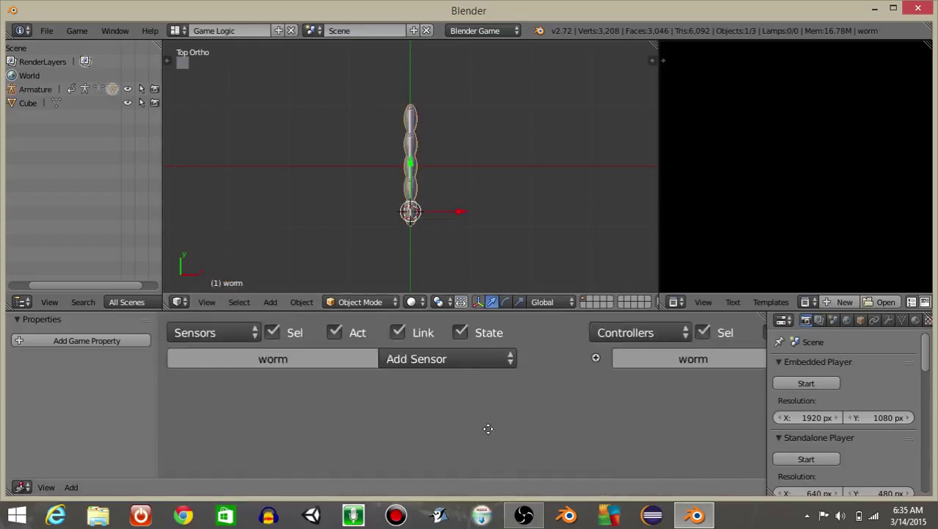
pyautogui.click(390, 357)
pyautogui.click(417, 311)
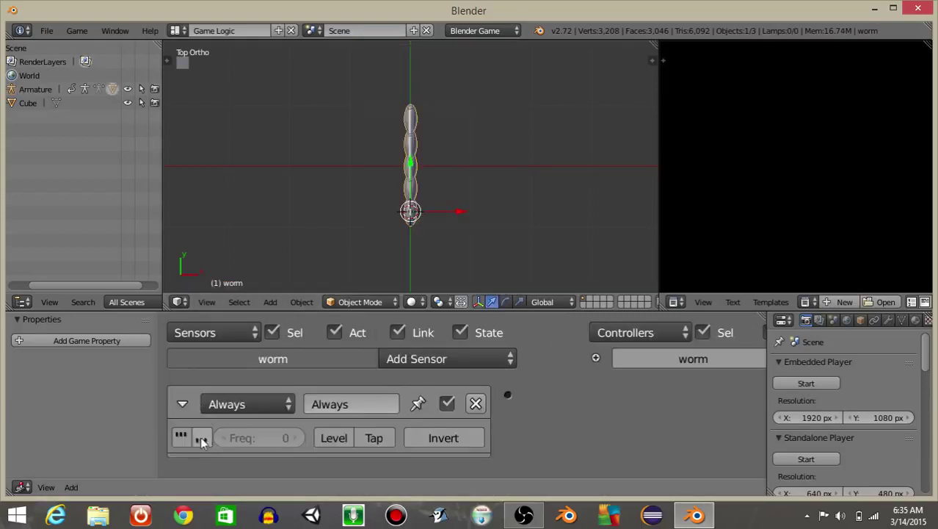
pyautogui.click(183, 404)
# Step: Add an Edit Object actuator to the worm, set it to Track to with Cube as the object, and collapse it
pyautogui.keyDown('ctrl'); pyautogui.hscroll(10, 606, 387); pyautogui.keyUp('ctrl')
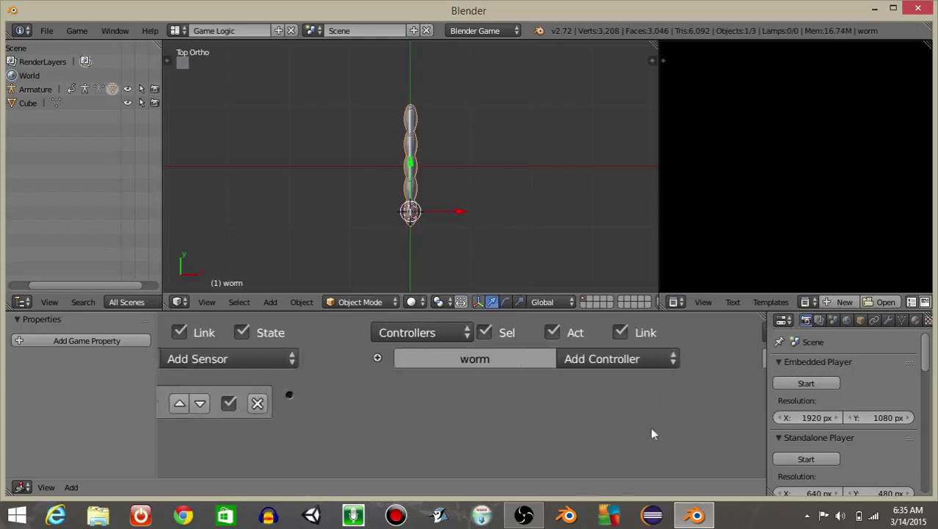
pyautogui.click(629, 366)
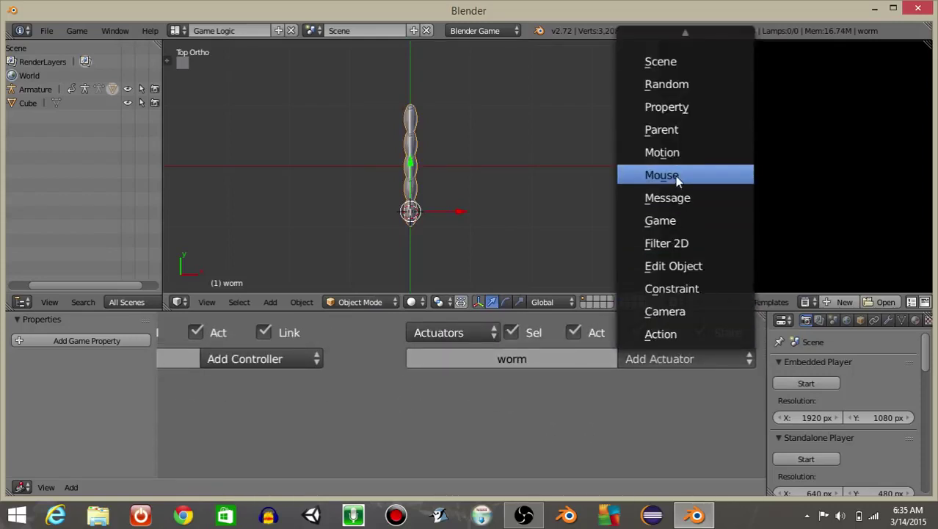
pyautogui.click(679, 266)
pyautogui.click(564, 437)
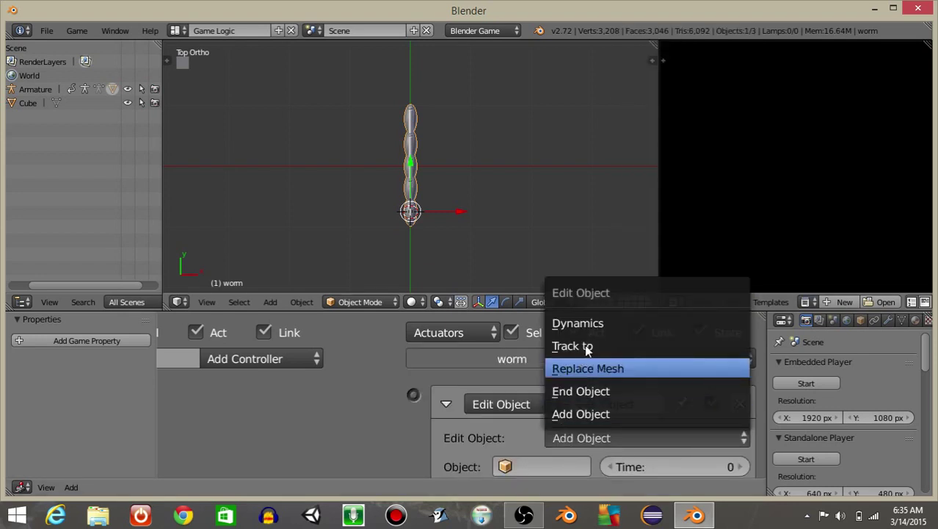
pyautogui.click(586, 346)
pyautogui.scroll(-3, 558, 411)
pyautogui.click(539, 404)
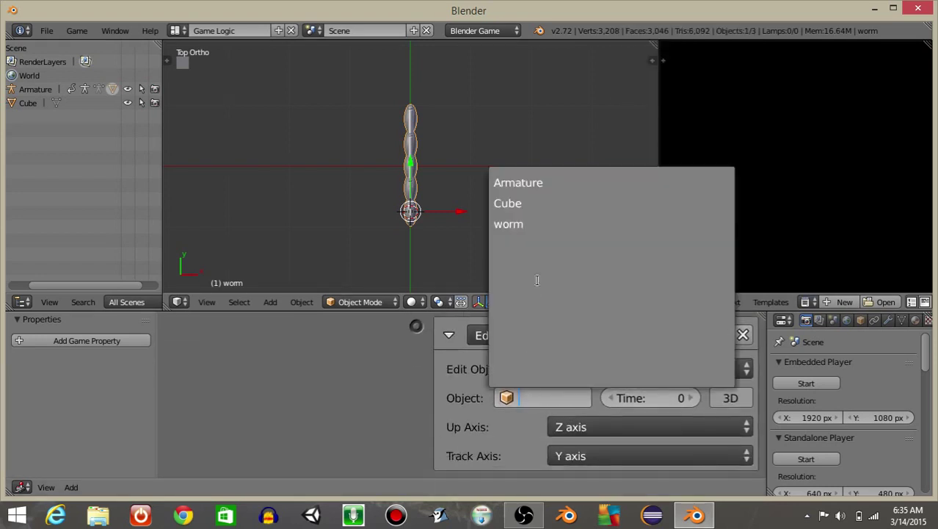
pyautogui.click(523, 198)
pyautogui.click(448, 336)
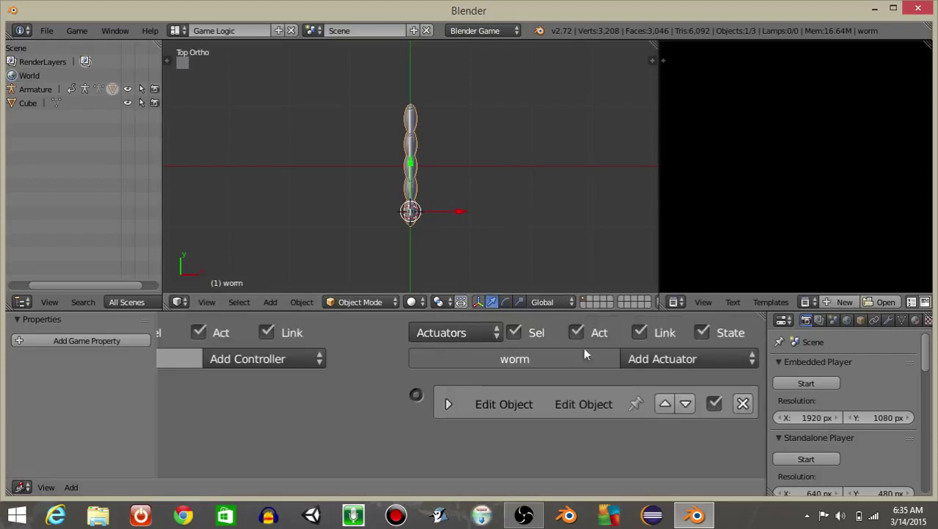
# Step: Add a Simple Motion actuator to the worm with a Y location of 0.10, and collapse it
pyautogui.click(658, 358)
pyautogui.click(661, 151)
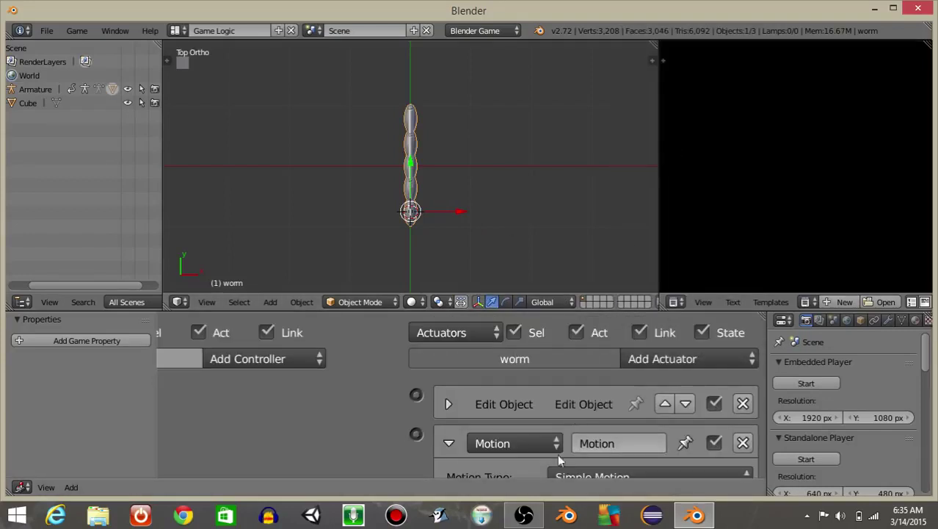
pyautogui.scroll(-3, 524, 356)
pyautogui.click(606, 414)
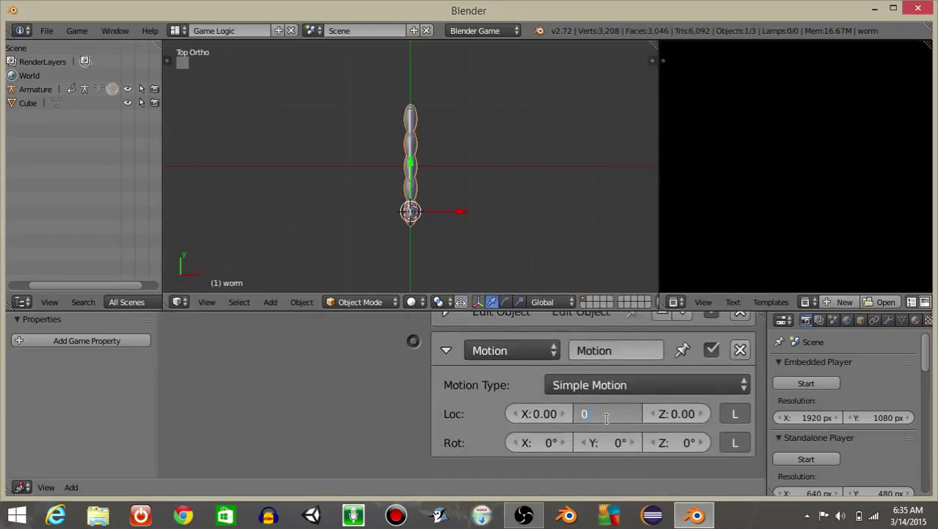
pyautogui.press('Return')
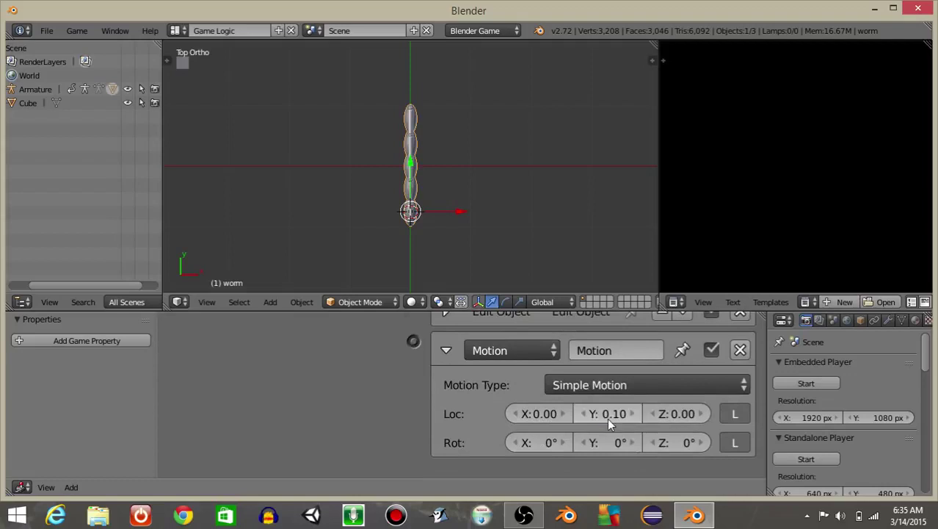
pyautogui.click(447, 350)
# Step: Link the worm's Always sensor through an And controller to both the Edit Object and Motion actuators
pyautogui.scroll(-2, 343, 374)
pyautogui.moveTo(330, 363); pyautogui.dragTo(480, 385, button='middle')
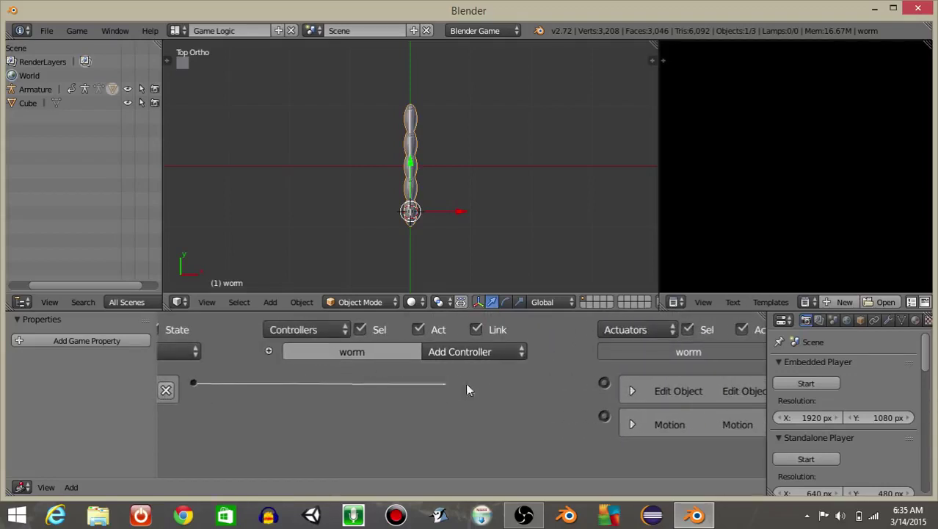
pyautogui.moveTo(467, 385); pyautogui.dragTo(604, 382)
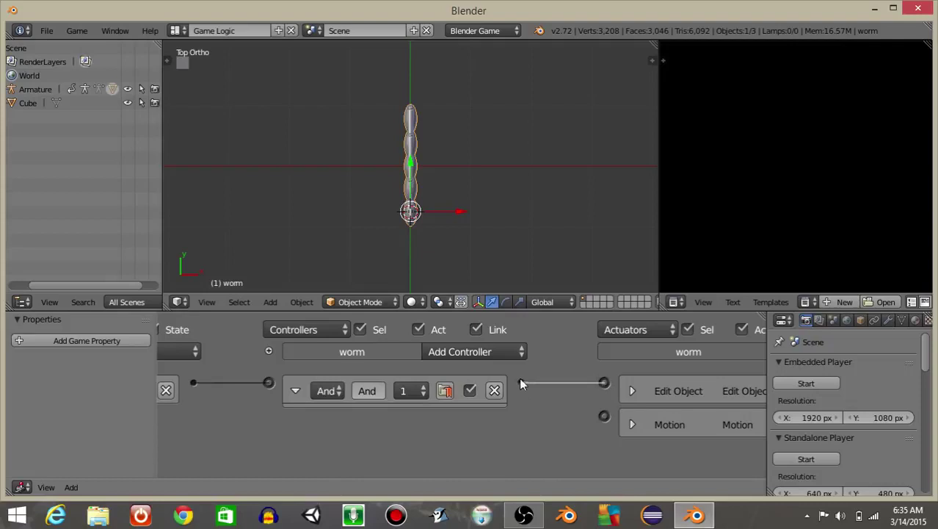
pyautogui.moveTo(519, 384); pyautogui.dragTo(604, 415)
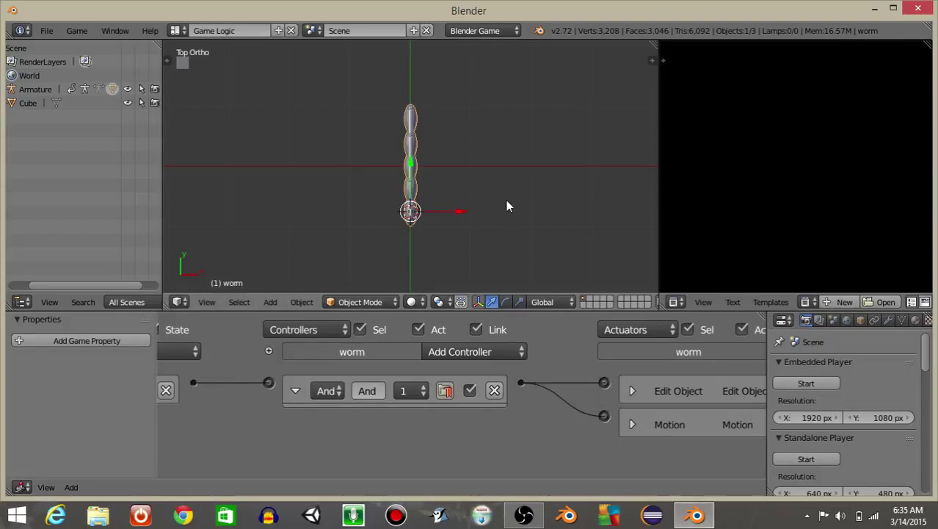
# Step: Run the game to test the worm's movement toward the cube, and stop it
pyautogui.press('p')
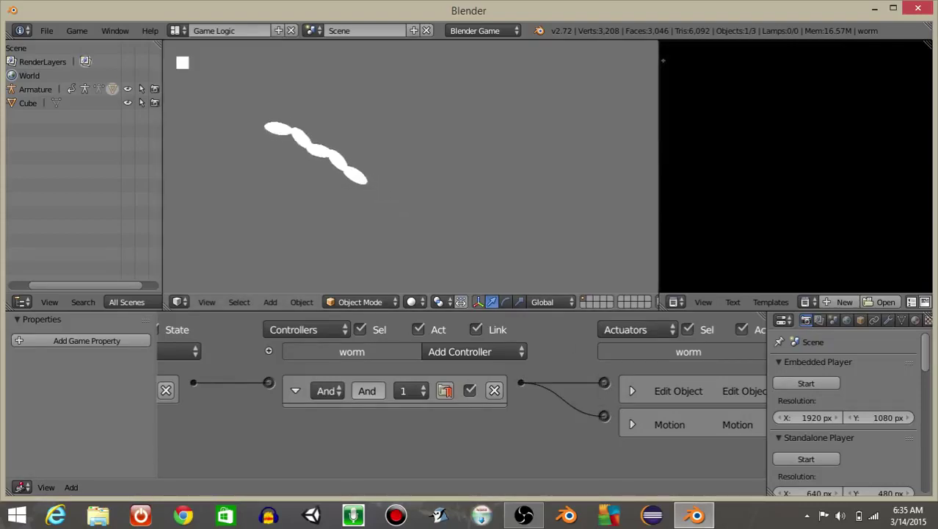
pyautogui.press('Escape')
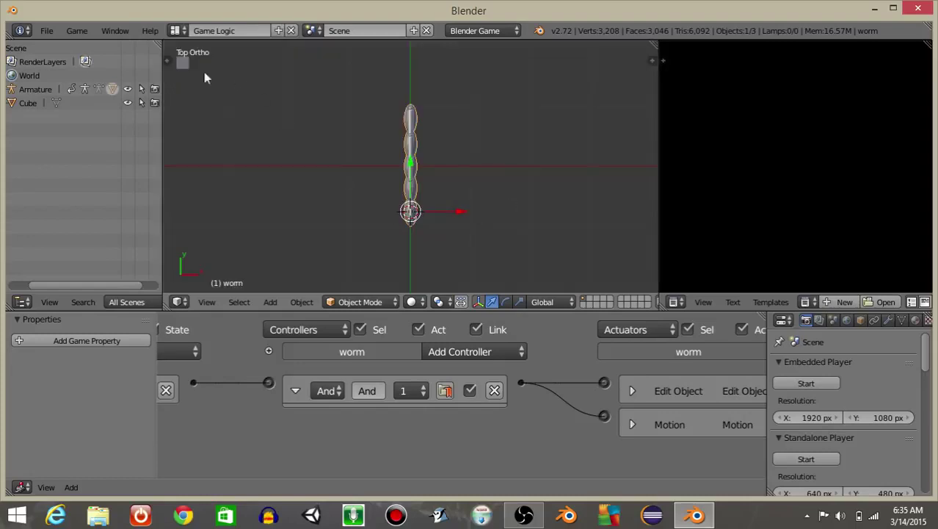
# Step: Select the cube, add a Keyboard sensor to its game logic with Space as the key, and collapse the sensor
pyautogui.rightClick(183, 62)
pyautogui.press('Home')
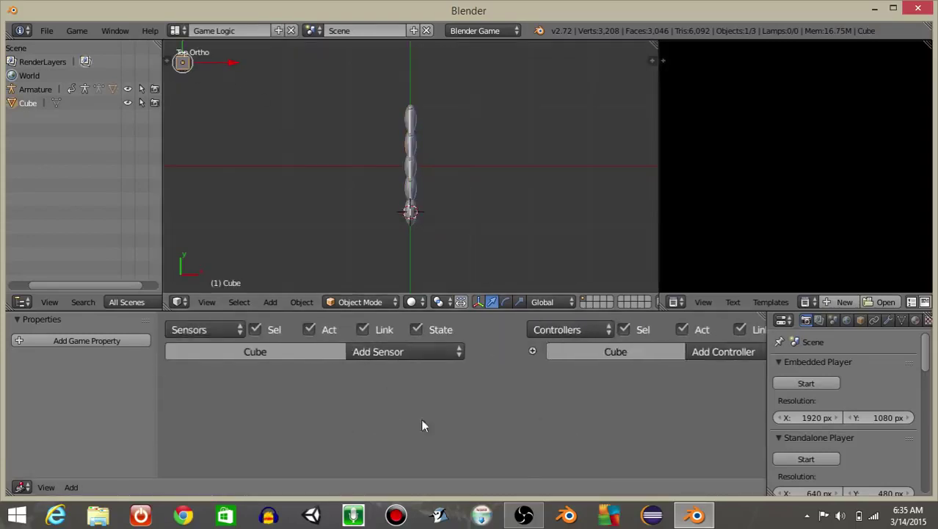
pyautogui.click(389, 352)
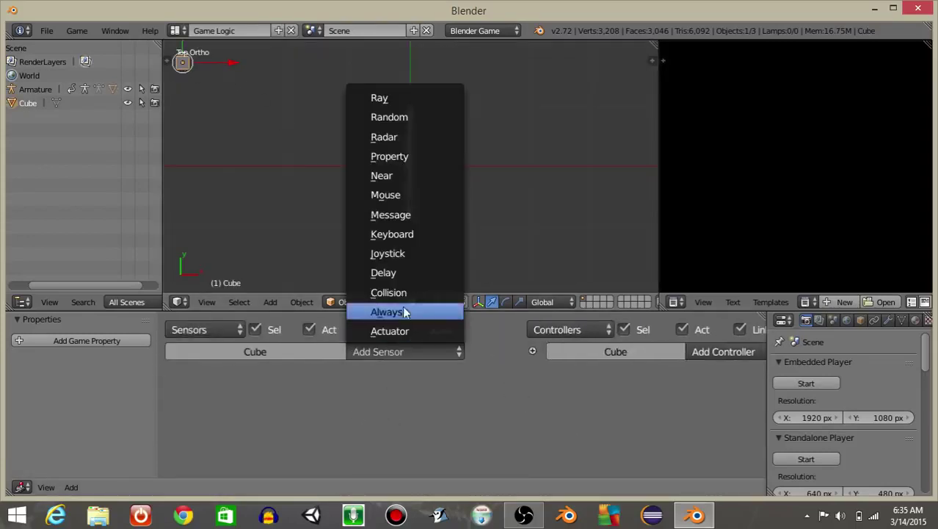
pyautogui.click(393, 233)
pyautogui.click(307, 444)
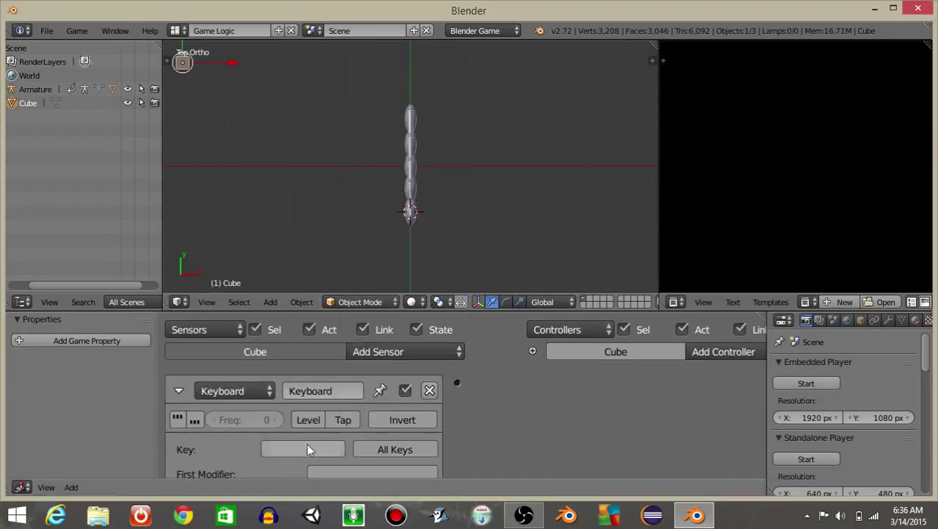
pyautogui.press('space')
pyautogui.click(178, 391)
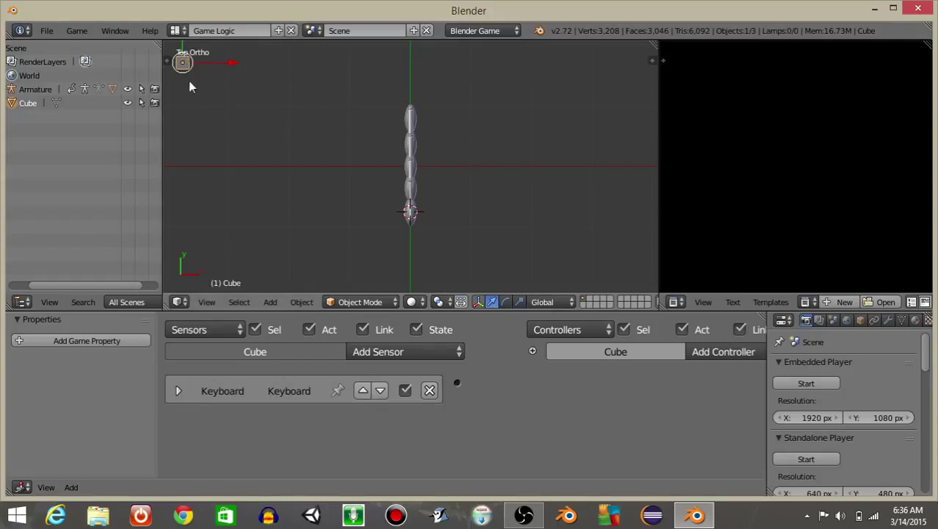
# Step: Add a Simple Motion actuator to the cube with a Y location of -0.10, and link the Keyboard sensor to it through an And controller
pyautogui.keyDown('ctrl'); pyautogui.hscroll(10, 610, 360); pyautogui.keyUp('ctrl')
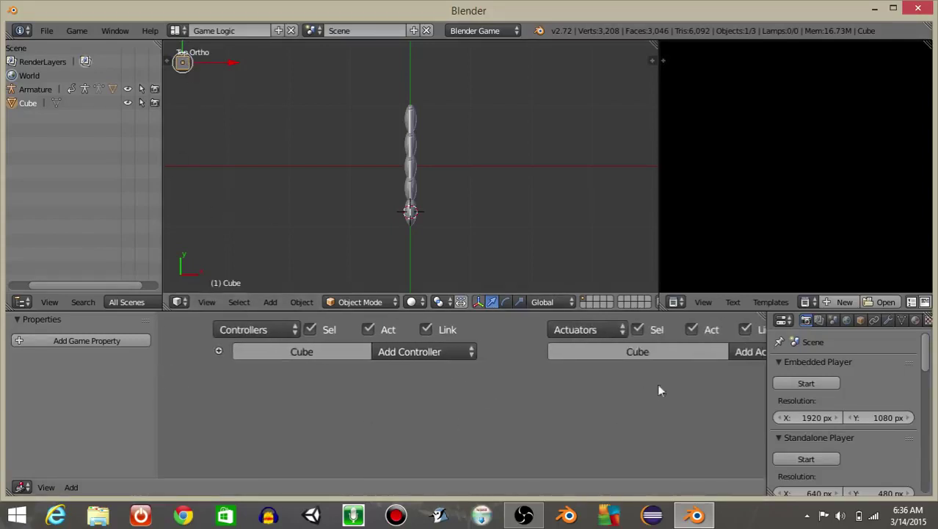
pyautogui.click(683, 352)
pyautogui.click(670, 174)
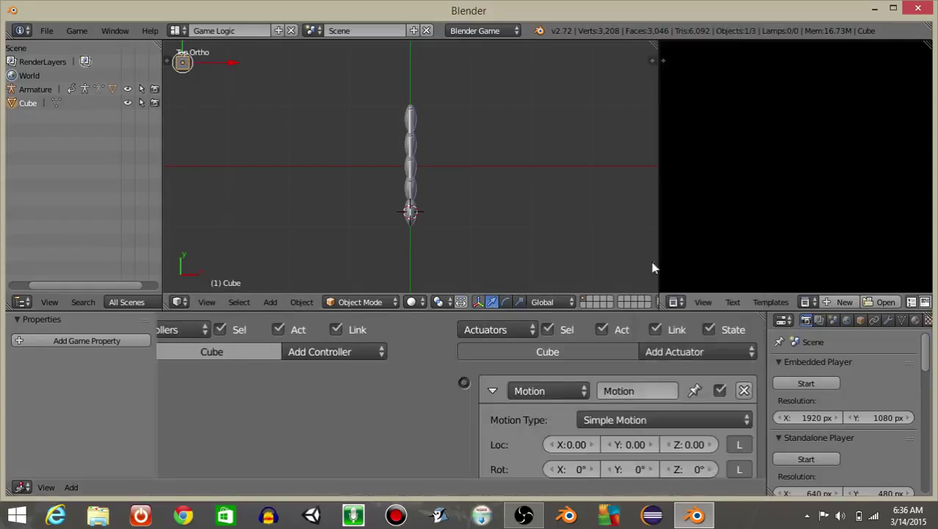
pyautogui.scroll(-1, 624, 400)
pyautogui.click(632, 423)
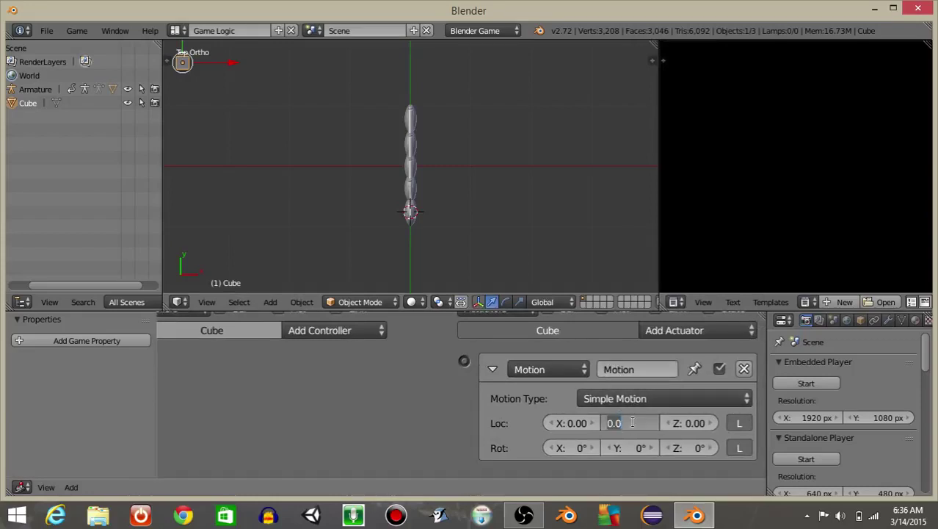
pyautogui.write('-0.1')
pyautogui.press('Return')
pyautogui.scroll(-2, 289, 408)
pyautogui.moveTo(244, 365); pyautogui.dragTo(544, 363)
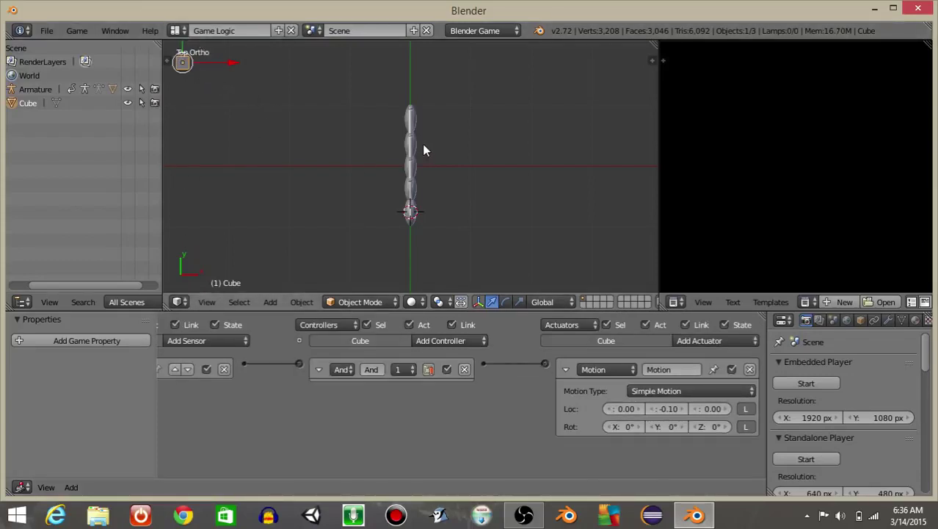
# Step: Run the game to test the worm following the keyboard-controlled cube, and view the worm from an angle
pyautogui.press('p')
pyautogui.moveTo(441, 180); pyautogui.dragTo(398, 279, button='middle')
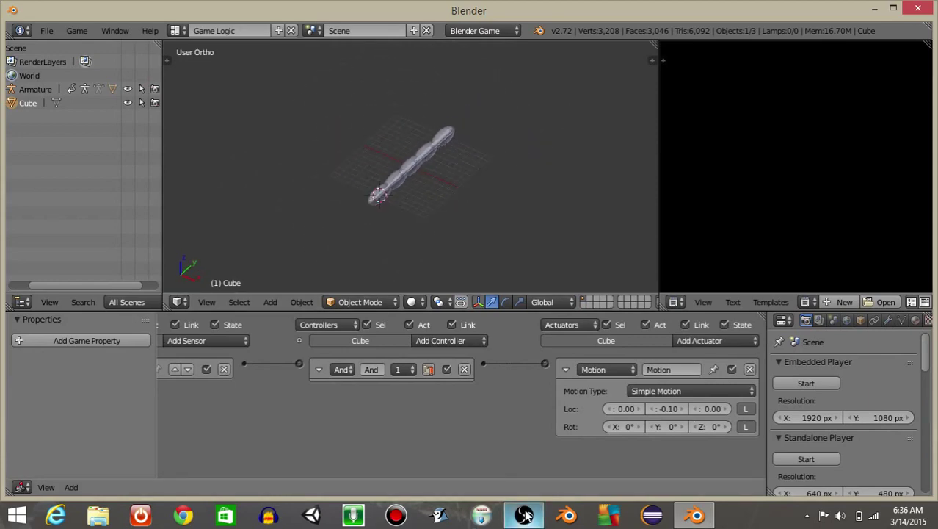